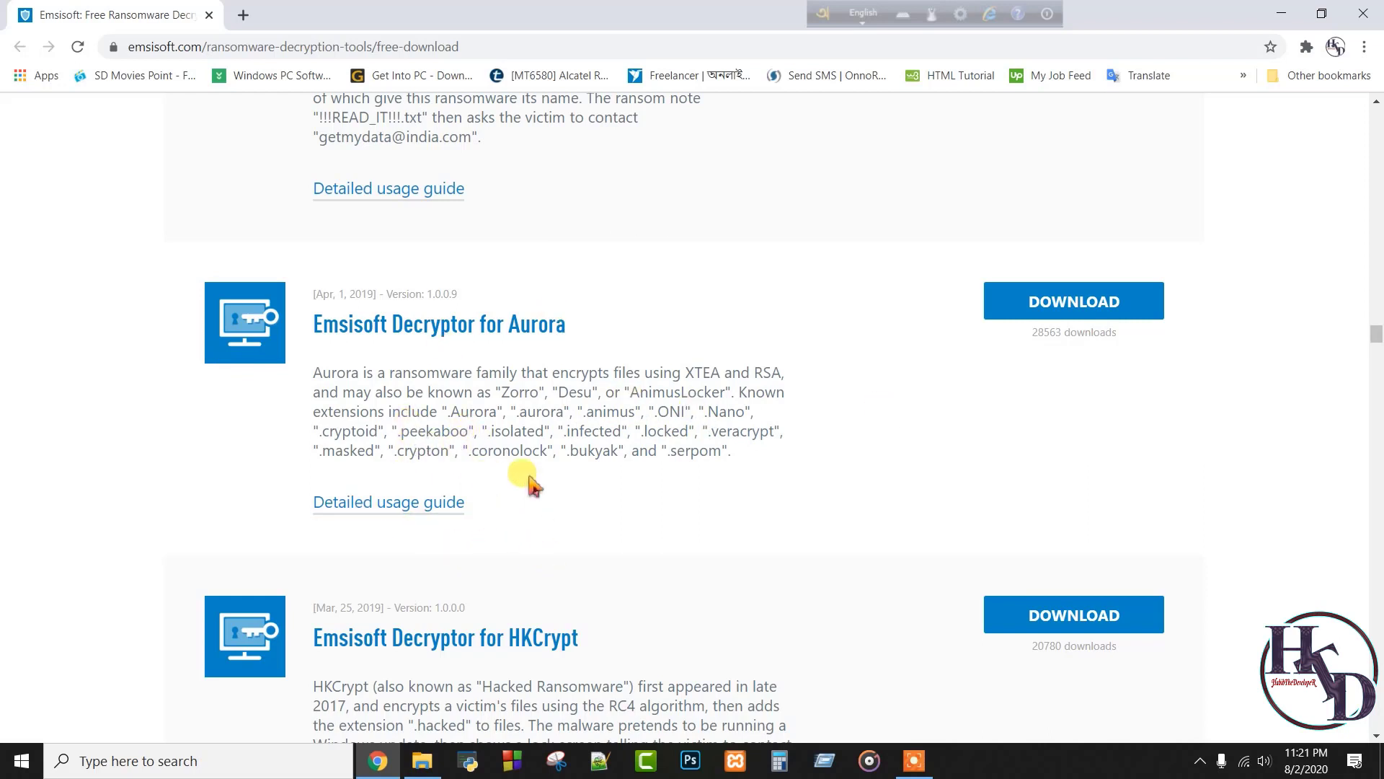
Look through the list of free Emsisoft ransomware decryptors, including the STOP Djvu entry and its supported file extensions
{"action": "scroll", "coordinate": [533, 432], "scroll_direction": "down", "scroll_amount": 15}
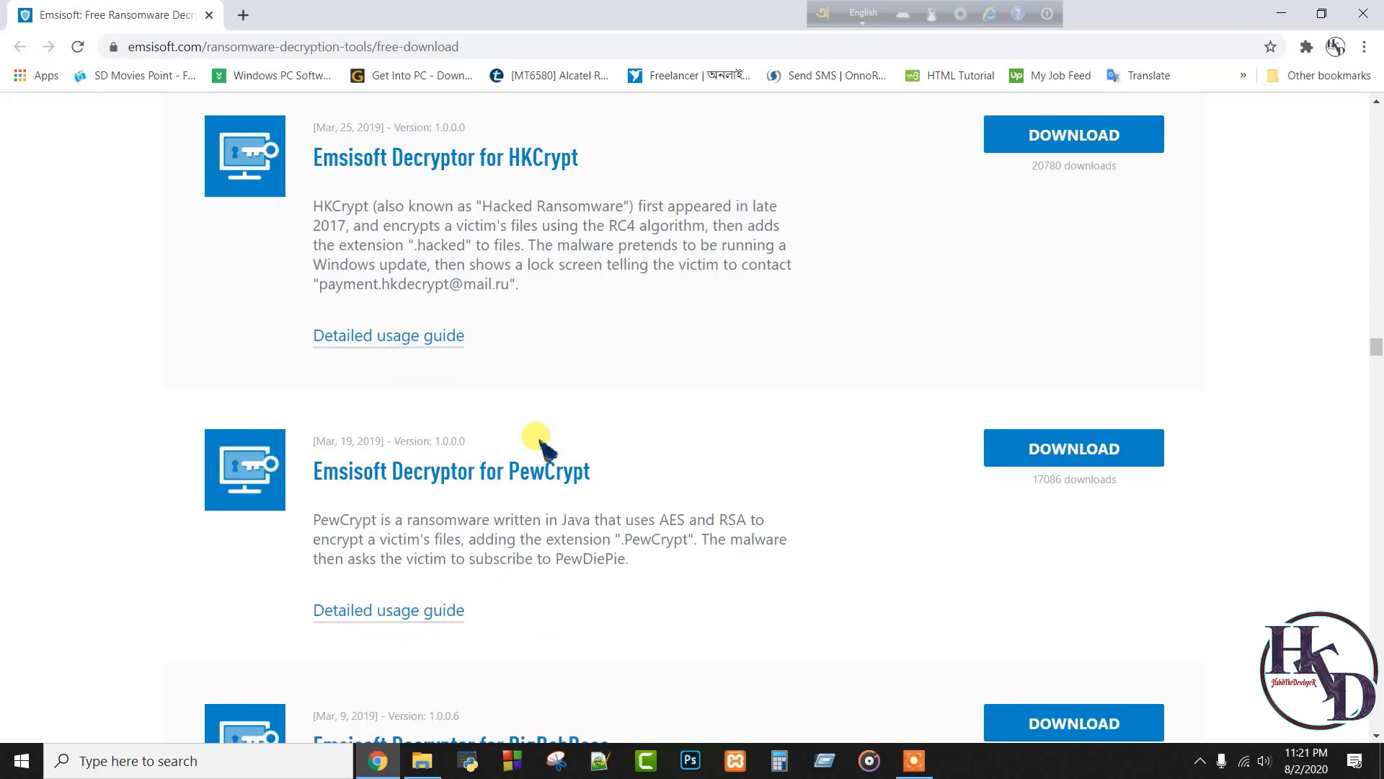
{"action": "scroll", "coordinate": [542, 546], "scroll_direction": "down", "scroll_amount": 5}
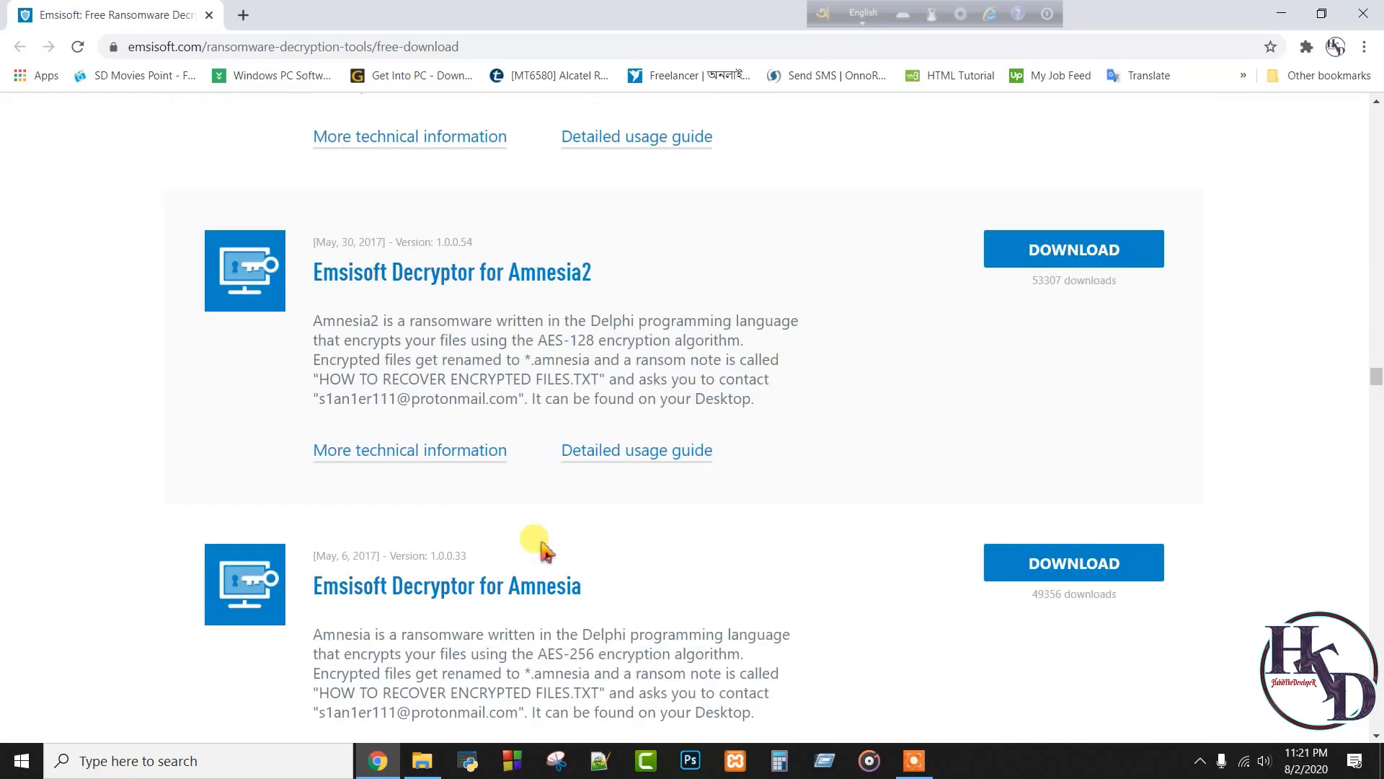
{"action": "scroll", "coordinate": [666, 602], "scroll_direction": "up", "scroll_amount": 2}
{"action": "scroll", "coordinate": [666, 602], "scroll_direction": "down", "scroll_amount": 12}
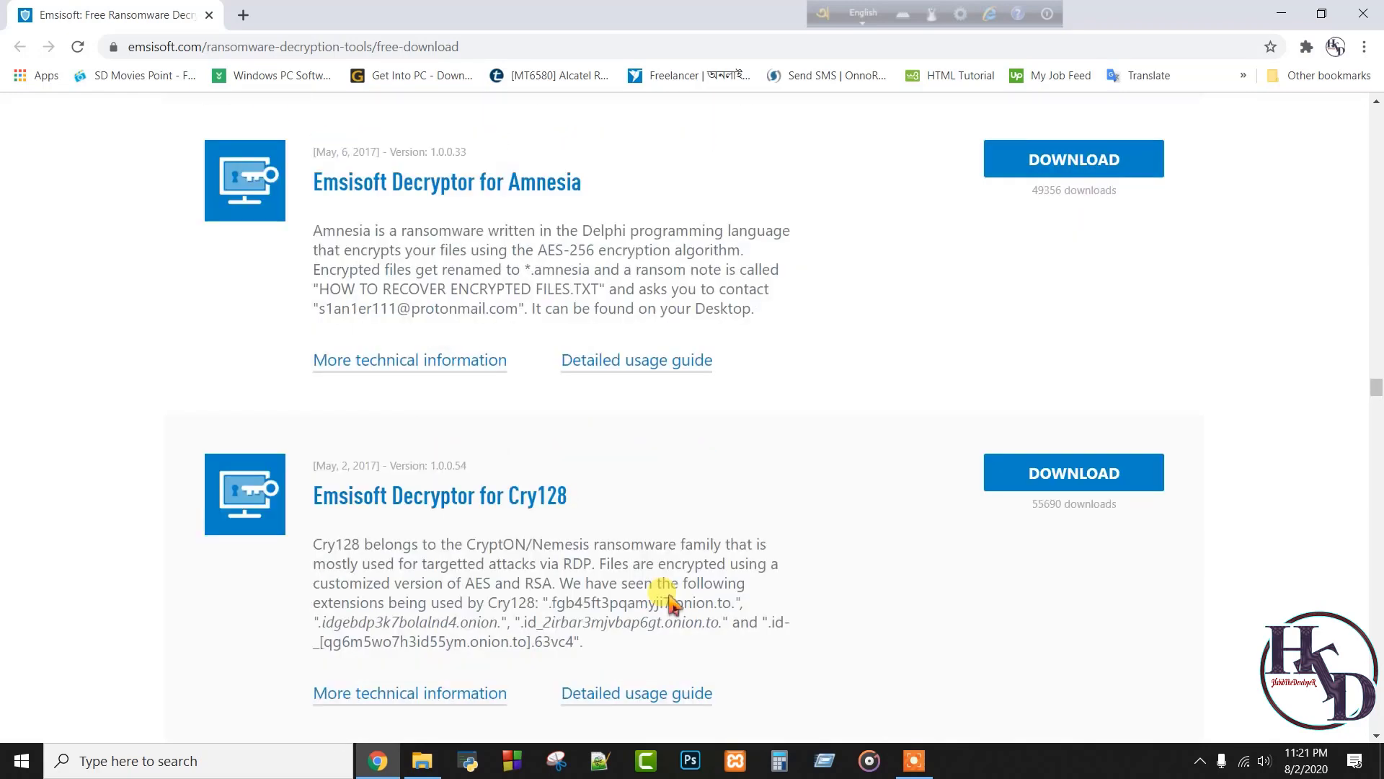
{"action": "scroll", "coordinate": [666, 602], "scroll_direction": "up", "scroll_amount": 5}
{"action": "scroll", "coordinate": [666, 599], "scroll_direction": "up", "scroll_amount": 15}
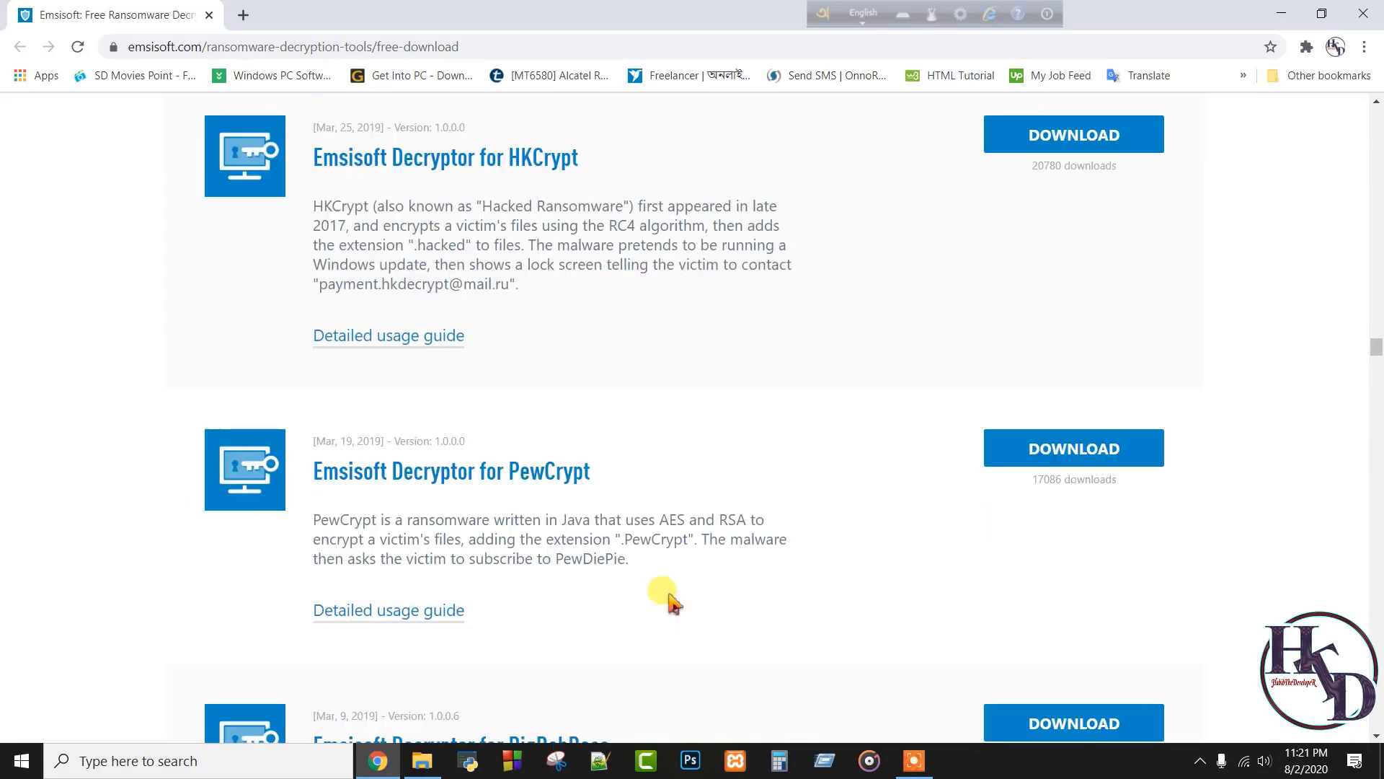
{"action": "scroll", "coordinate": [622, 553], "scroll_direction": "up", "scroll_amount": 8}
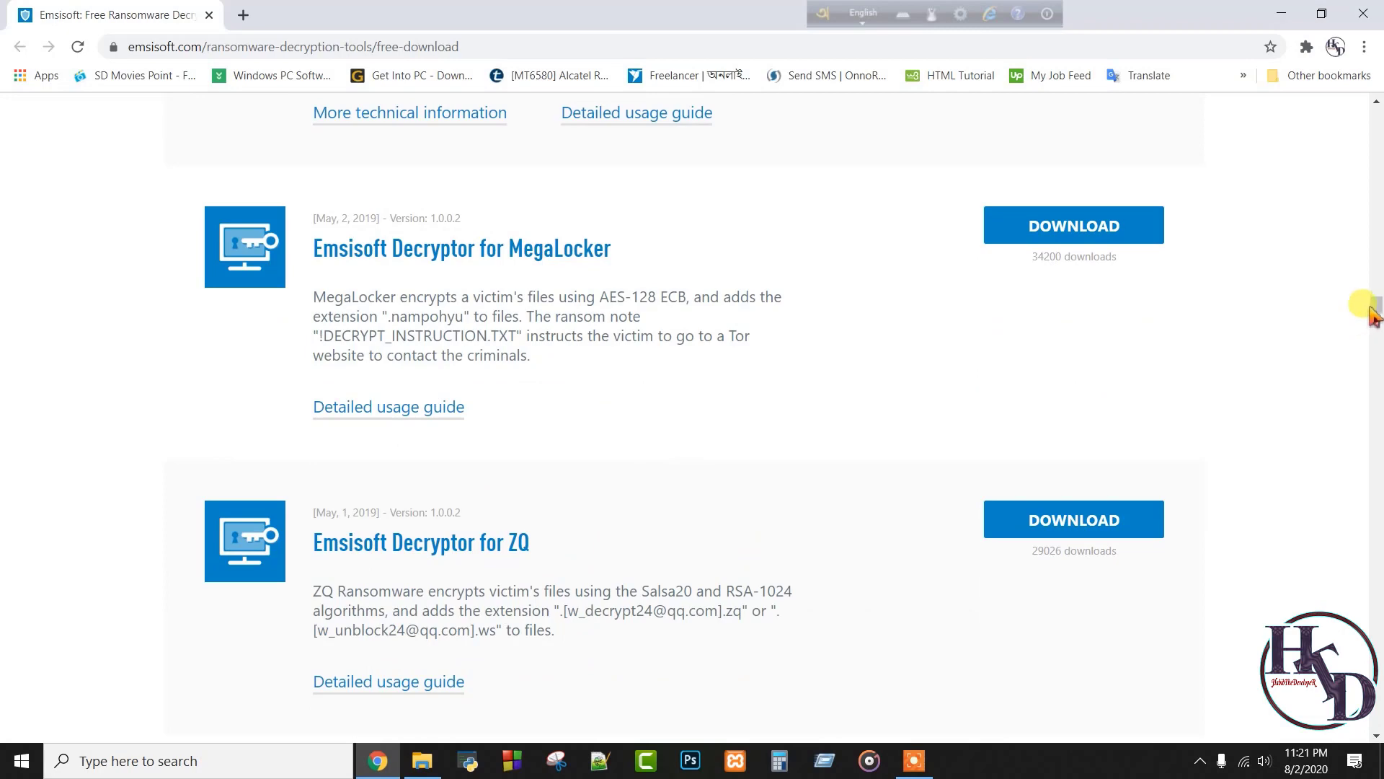
{"action": "left_click_drag", "start_coordinate": [1377, 310], "coordinate": [1377, 243]}
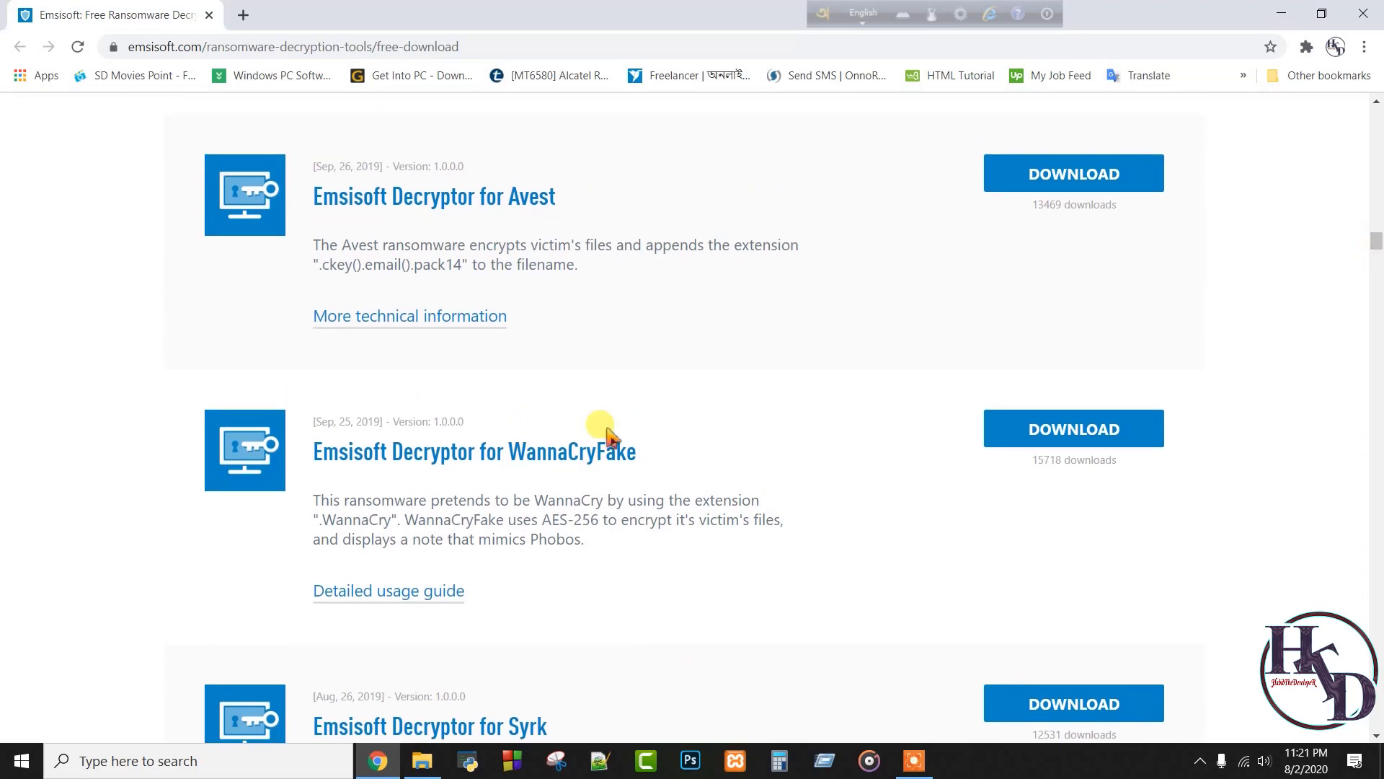
{"action": "scroll", "coordinate": [605, 436], "scroll_direction": "up", "scroll_amount": 14}
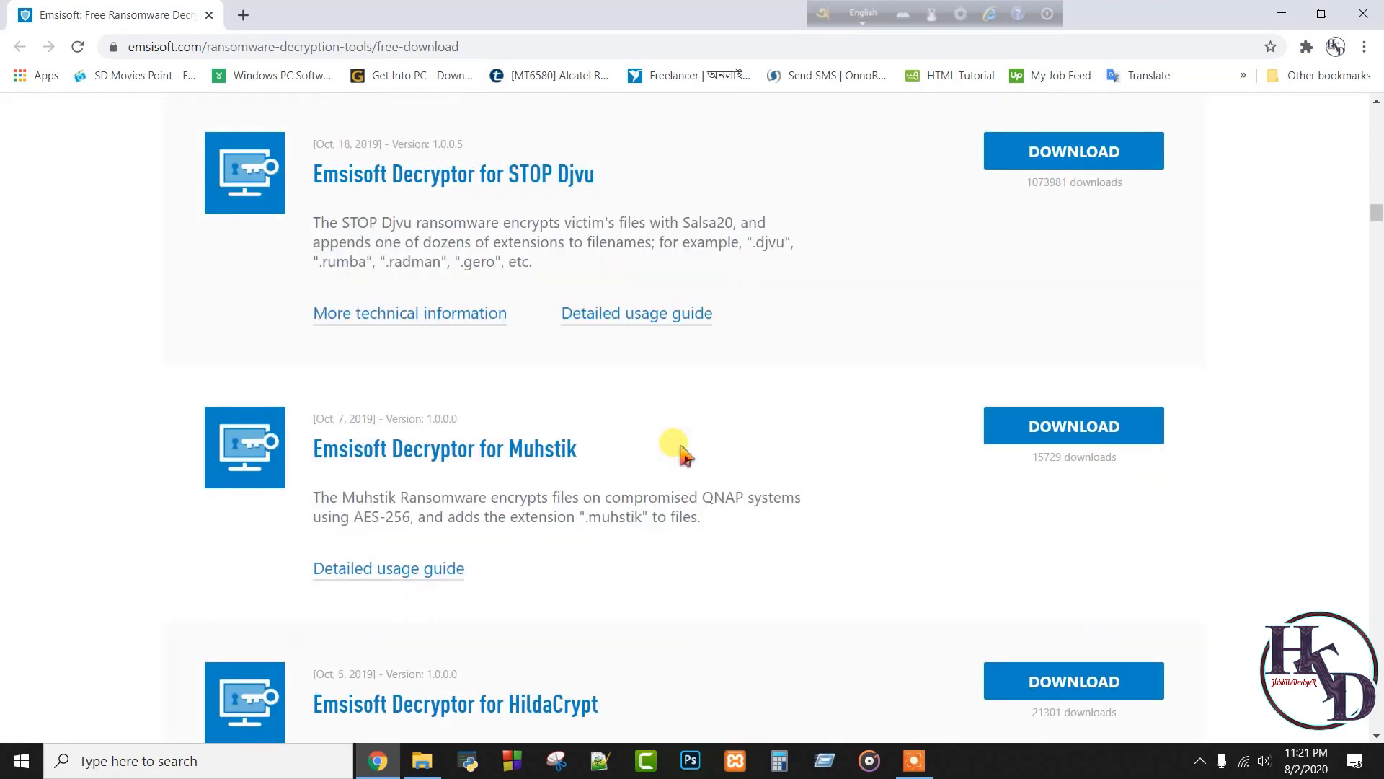
{"action": "scroll", "coordinate": [684, 454], "scroll_direction": "up", "scroll_amount": 1}
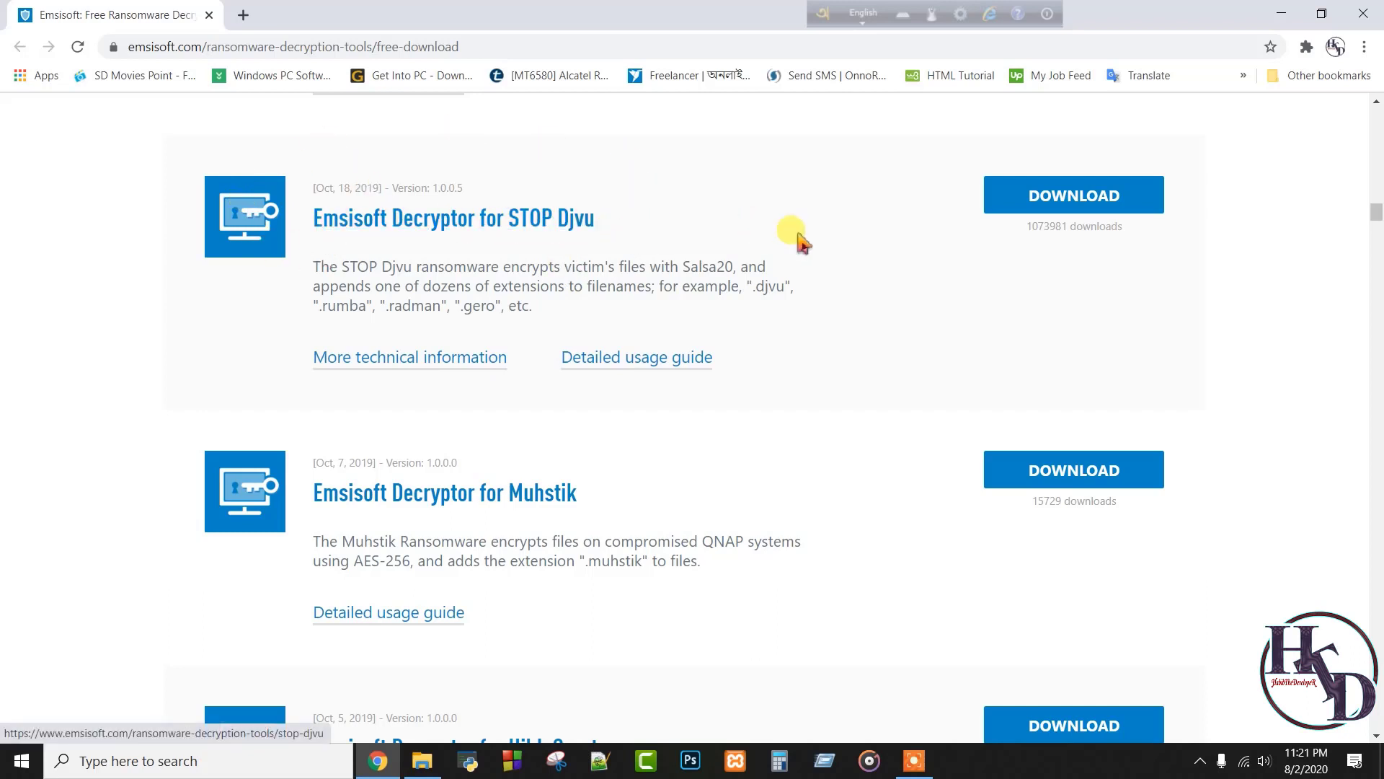
{"action": "scroll", "coordinate": [404, 209], "scroll_direction": "up", "scroll_amount": 3}
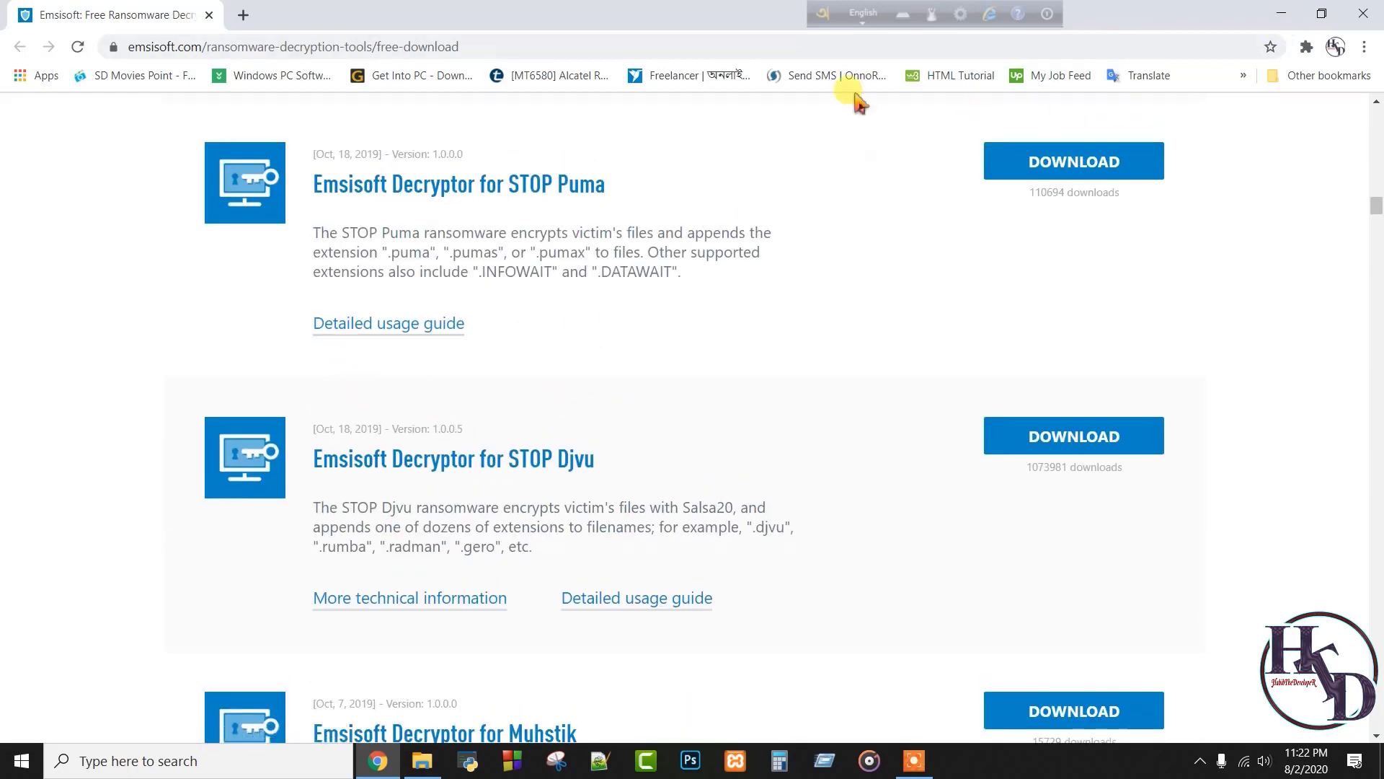
{"action": "scroll", "coordinate": [815, 418], "scroll_direction": "up", "scroll_amount": 8}
{"action": "scroll", "coordinate": [754, 382], "scroll_direction": "up", "scroll_amount": 14}
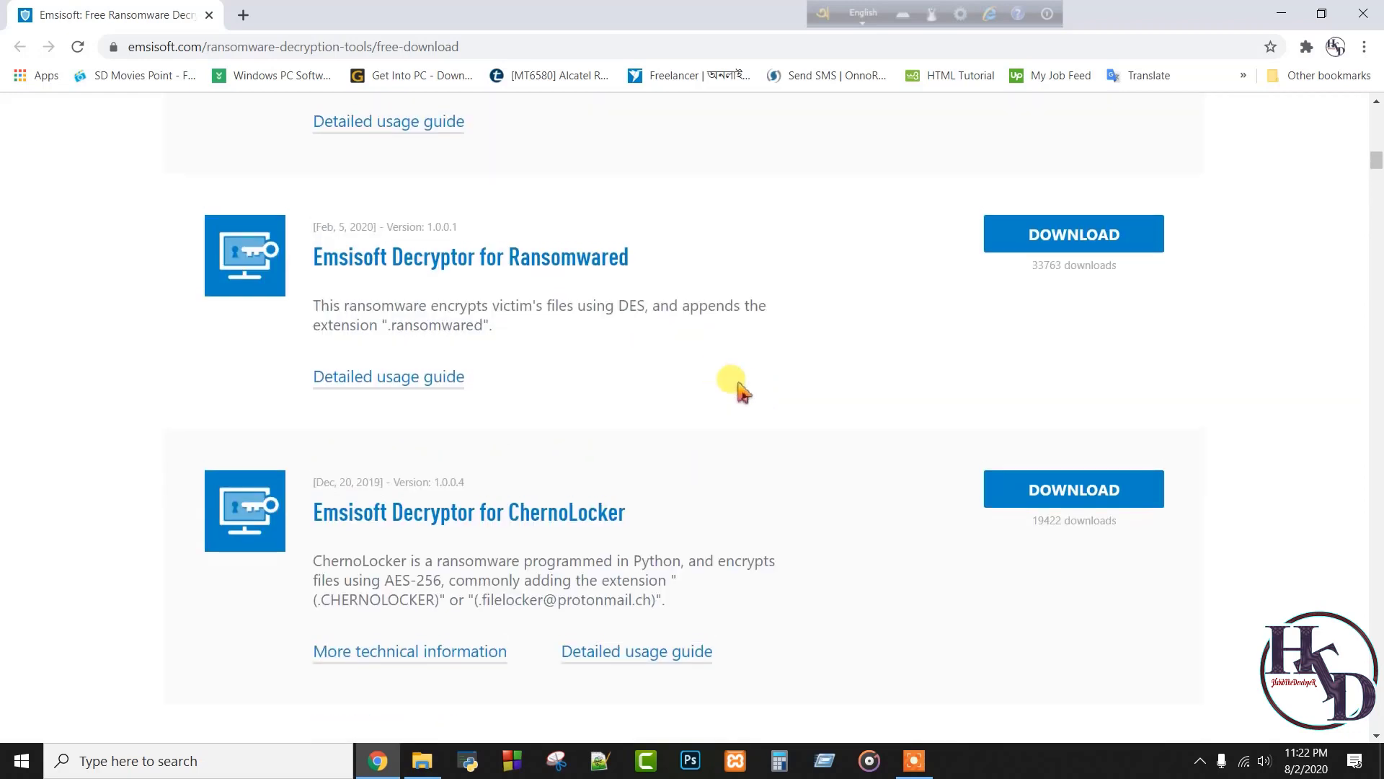
{"action": "scroll", "coordinate": [739, 385], "scroll_direction": "up", "scroll_amount": 5}
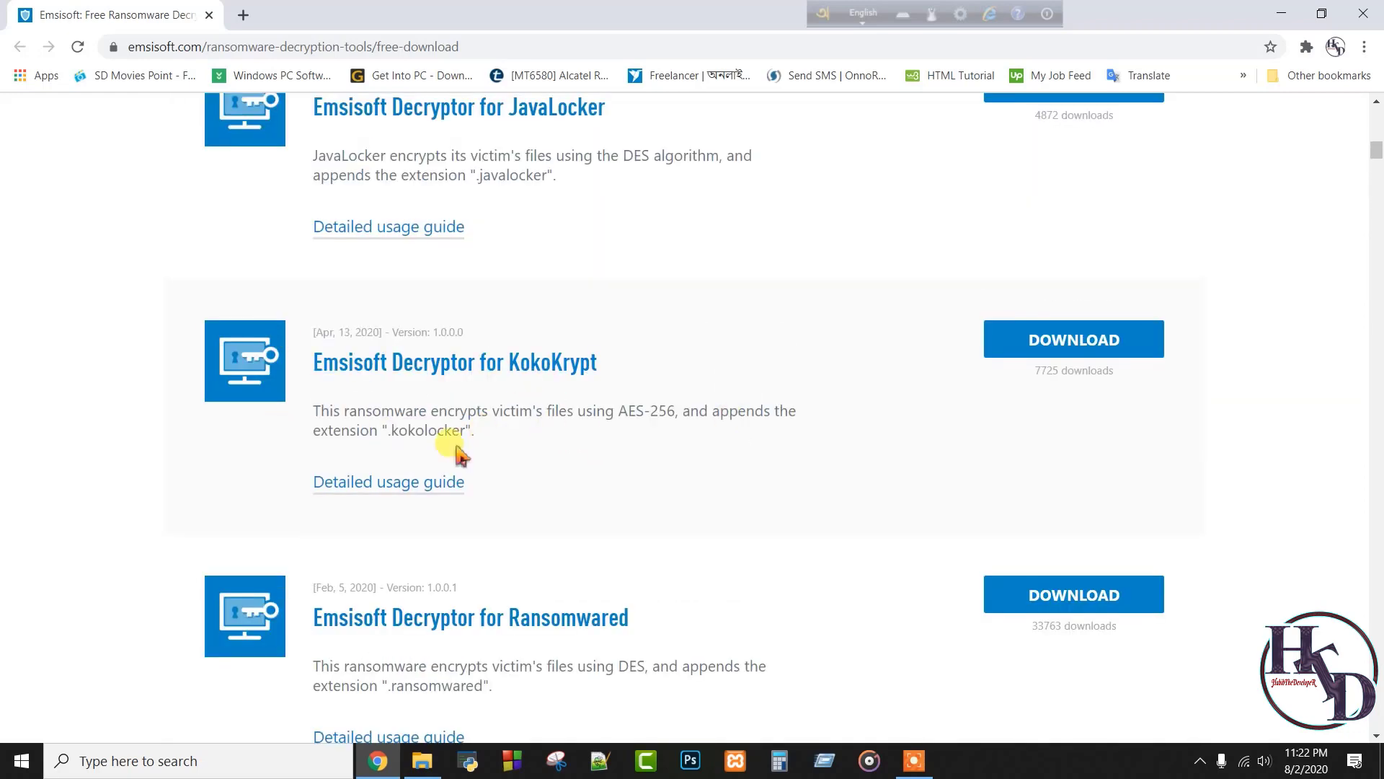
{"action": "scroll", "coordinate": [447, 436], "scroll_direction": "up", "scroll_amount": 10}
{"action": "scroll", "coordinate": [124, 421], "scroll_direction": "down", "scroll_amount": 5}
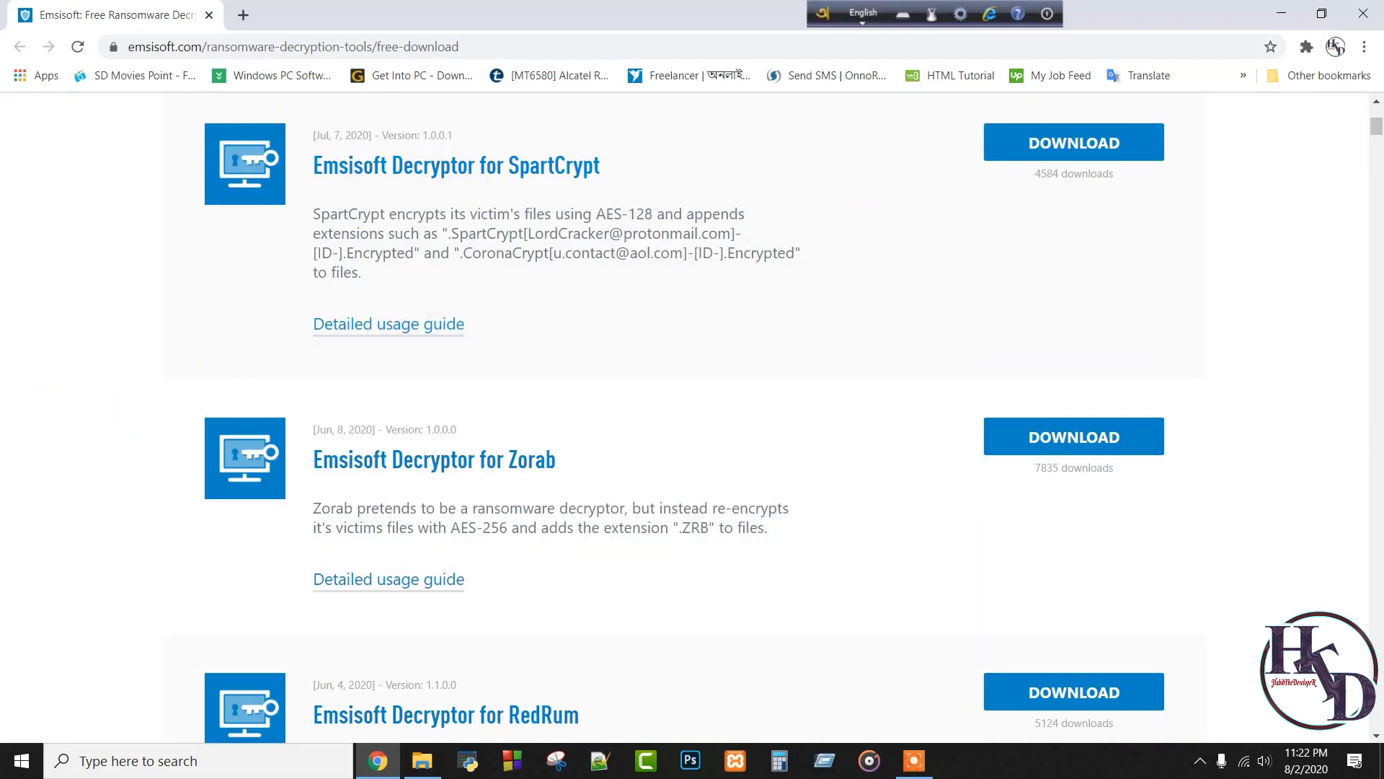
Switch to the desktop, run decrypt_STOPDjvu.exe and accept its license terms
{"action": "left_click", "coordinate": [1281, 13]}
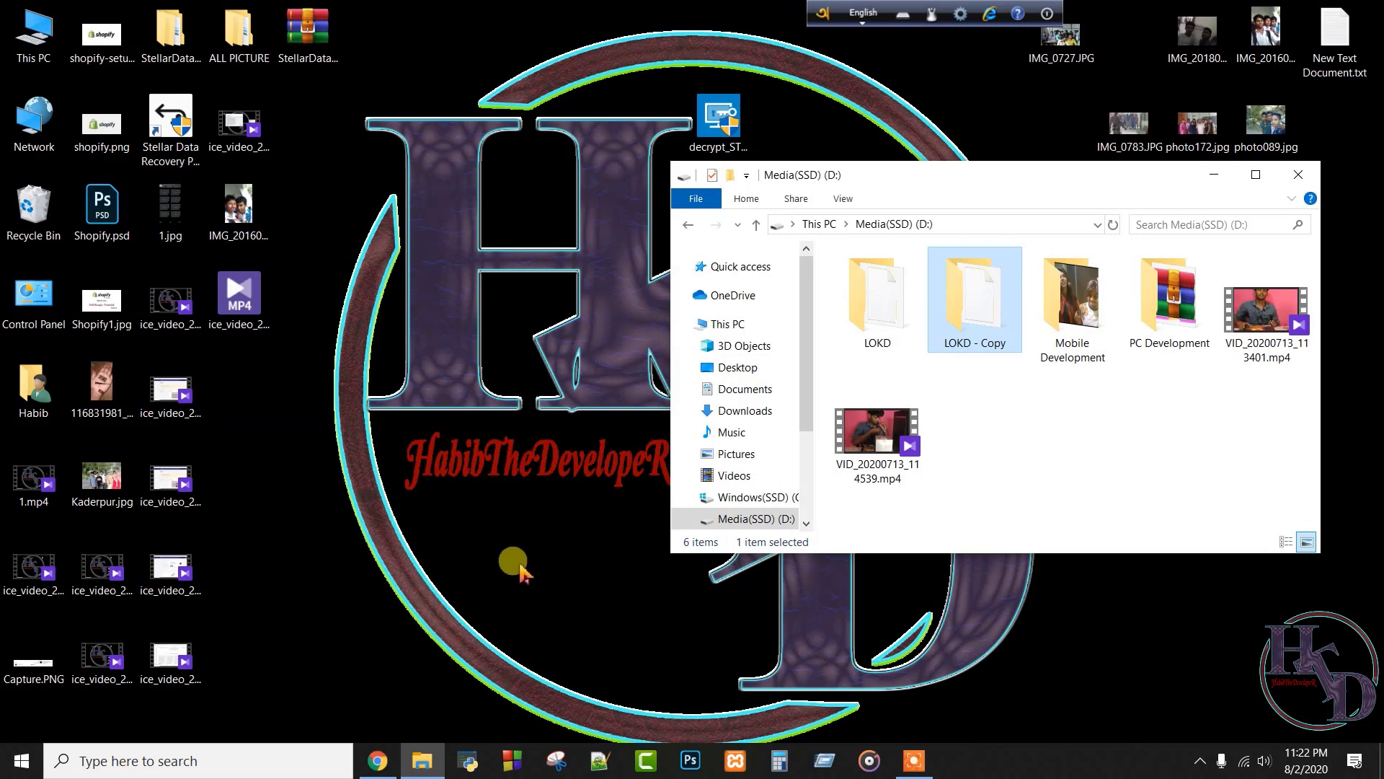
{"action": "left_click_drag", "start_coordinate": [714, 121], "coordinate": [463, 207]}
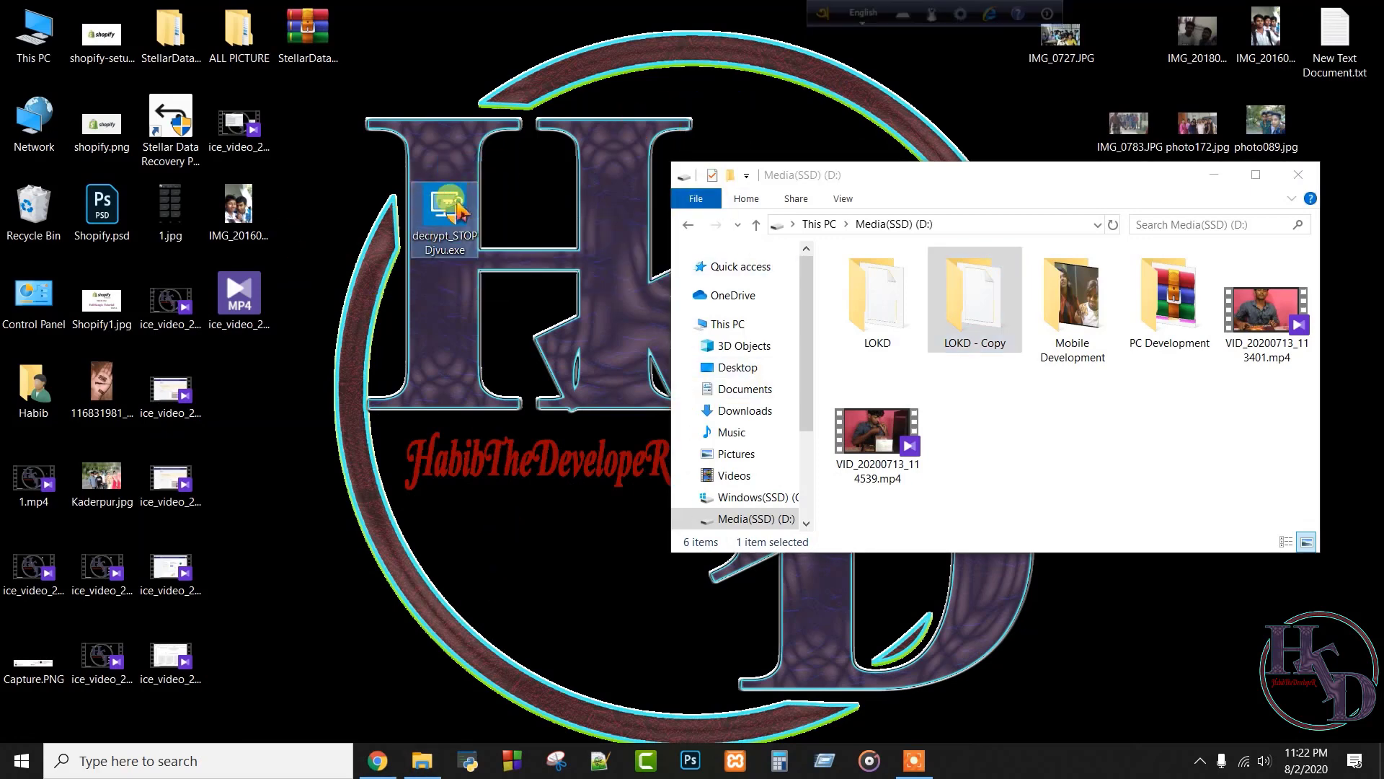
{"action": "double_click", "coordinate": [456, 204]}
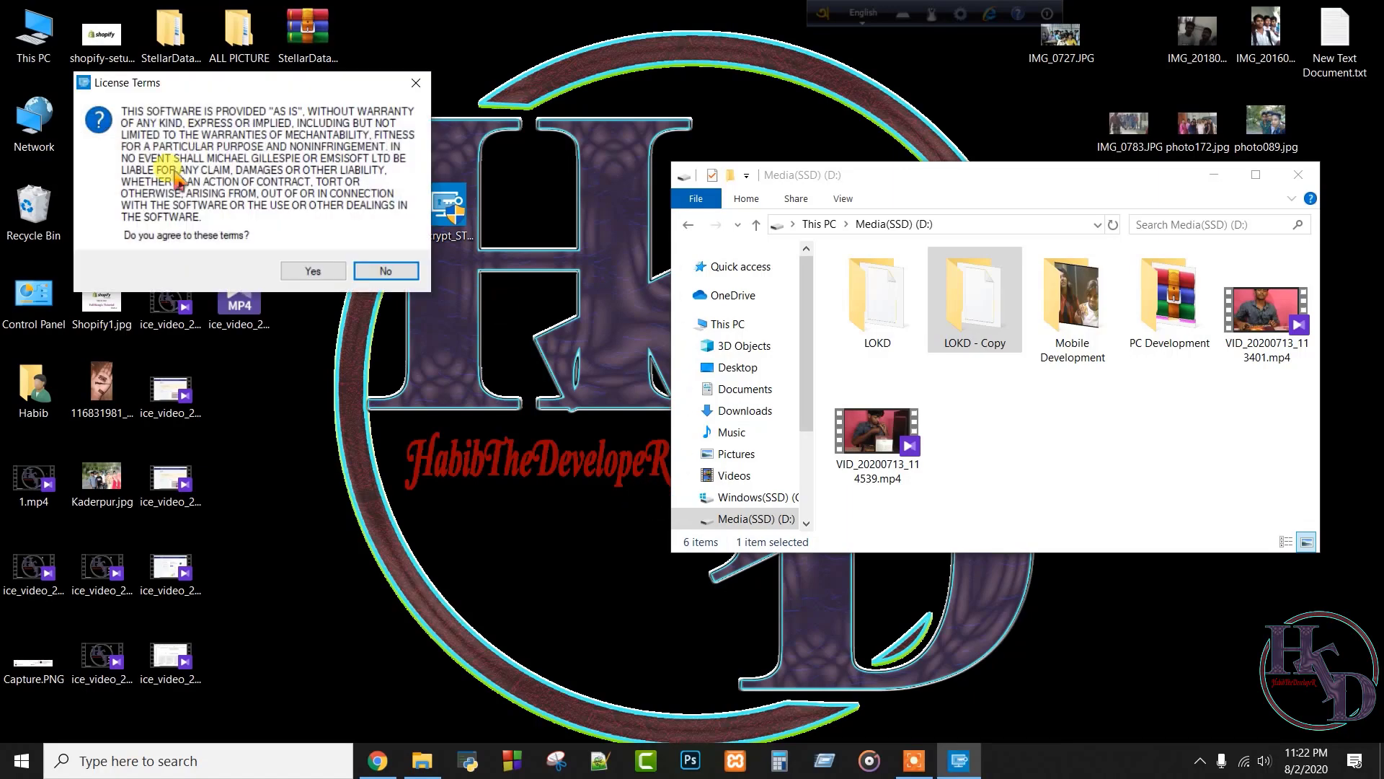
{"action": "left_click", "coordinate": [301, 267]}
{"action": "left_click", "coordinate": [753, 499]}
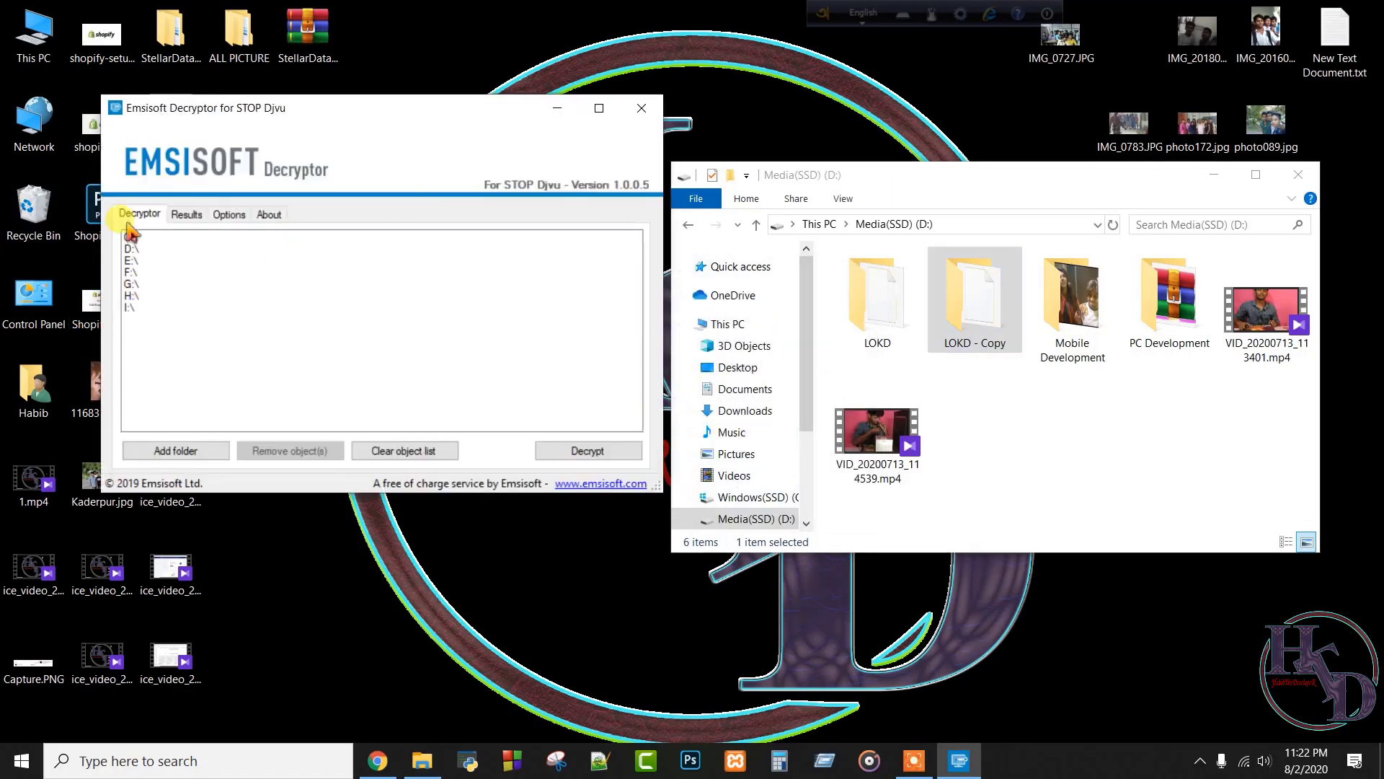
Clear all drives from the decryptor's object list and browse the Media(SSD) (D:) drive for a folder to add
{"action": "left_click_drag", "start_coordinate": [287, 108], "coordinate": [391, 118]}
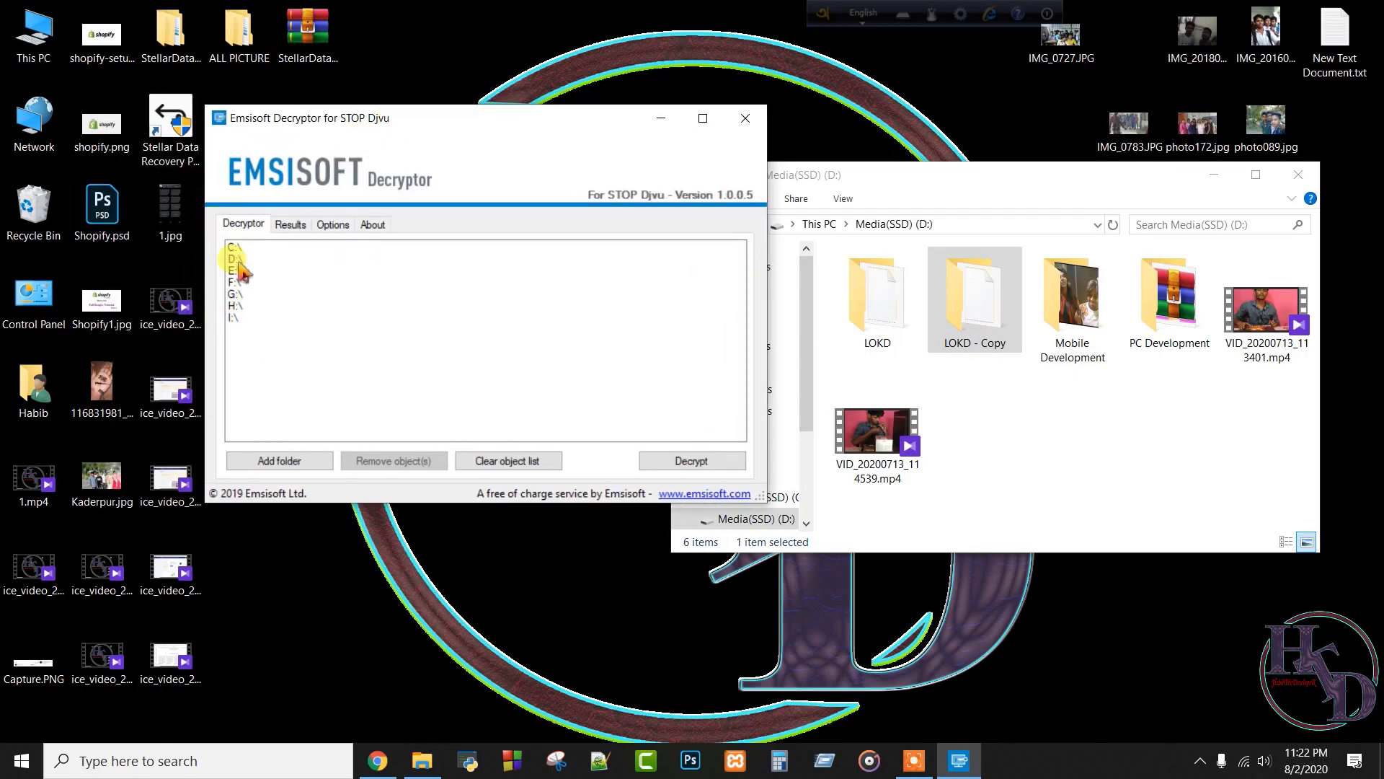
{"action": "left_click", "coordinate": [496, 461]}
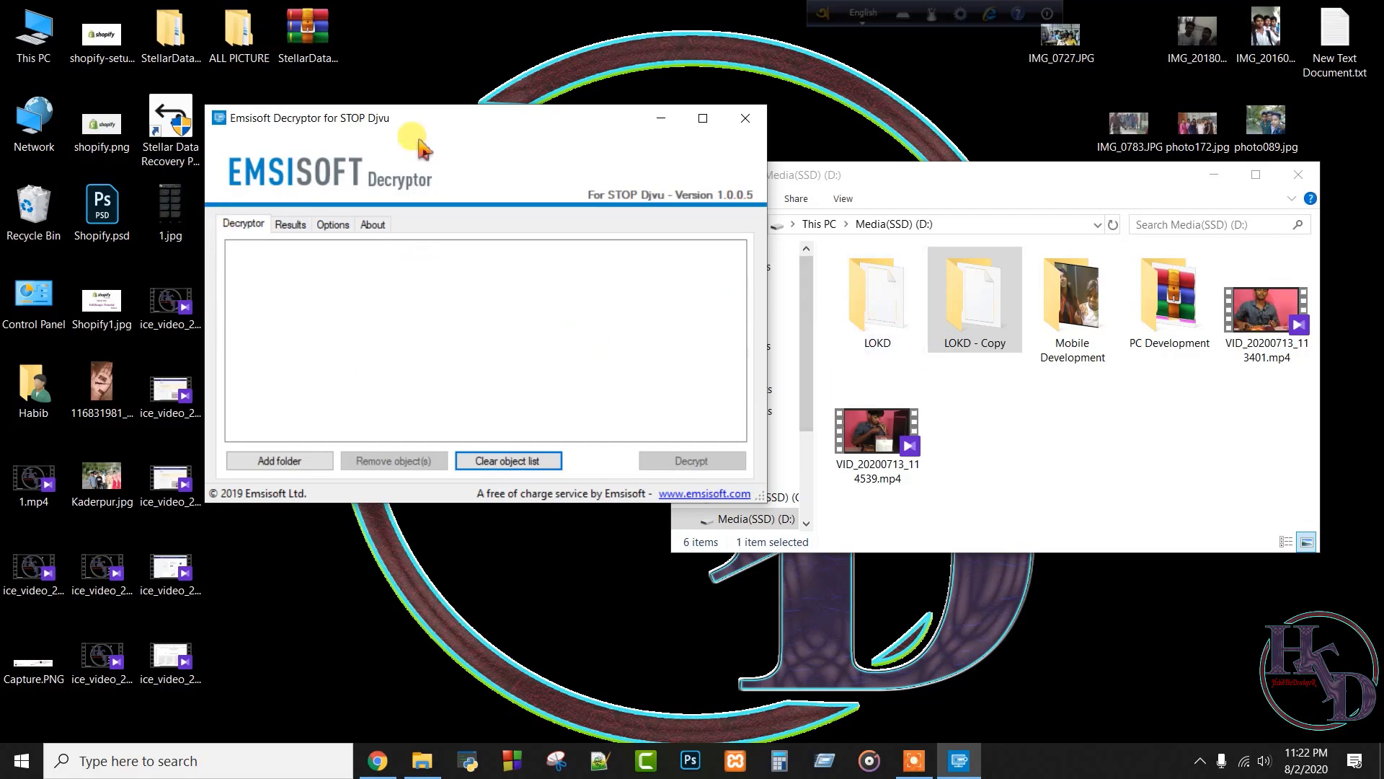
{"action": "left_click", "coordinate": [292, 470]}
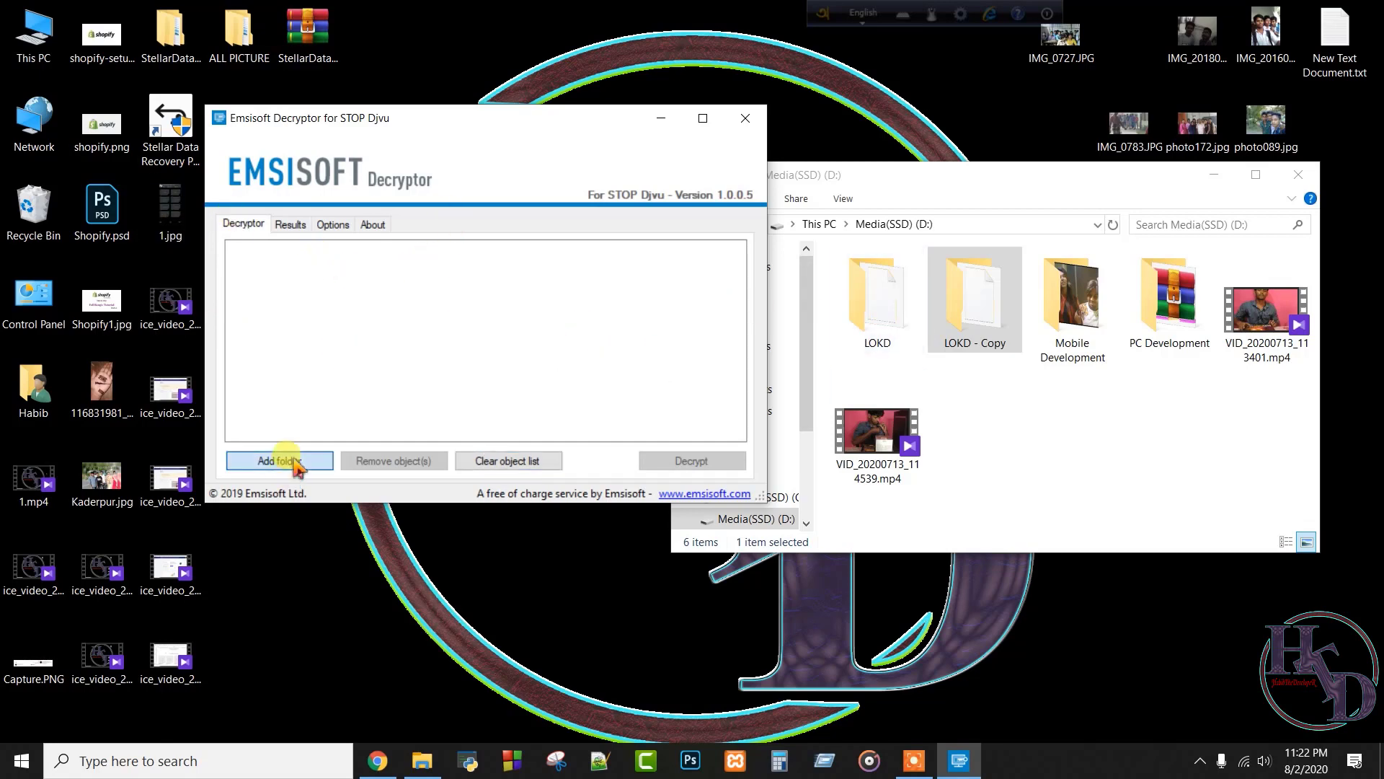
{"action": "scroll", "coordinate": [711, 408], "scroll_direction": "down", "scroll_amount": 1}
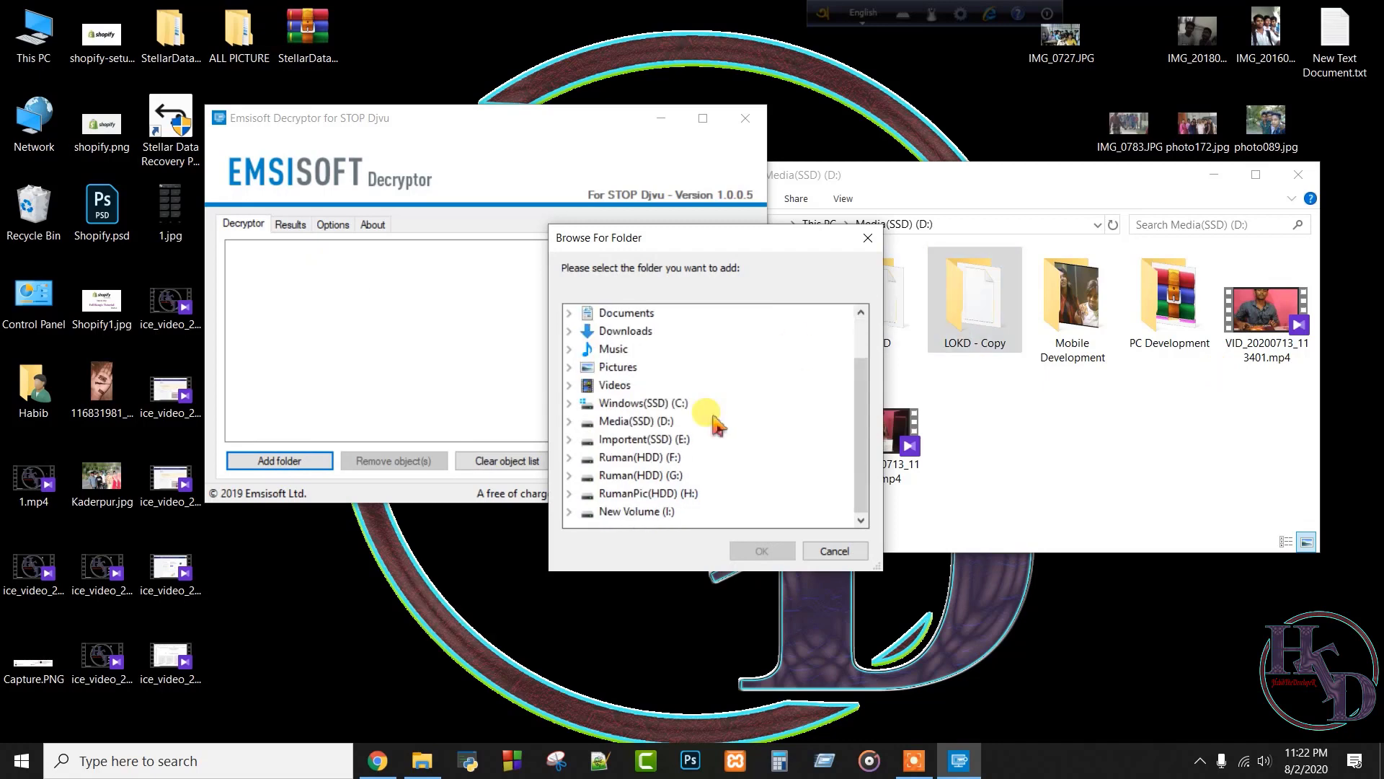
{"action": "left_click", "coordinate": [570, 422]}
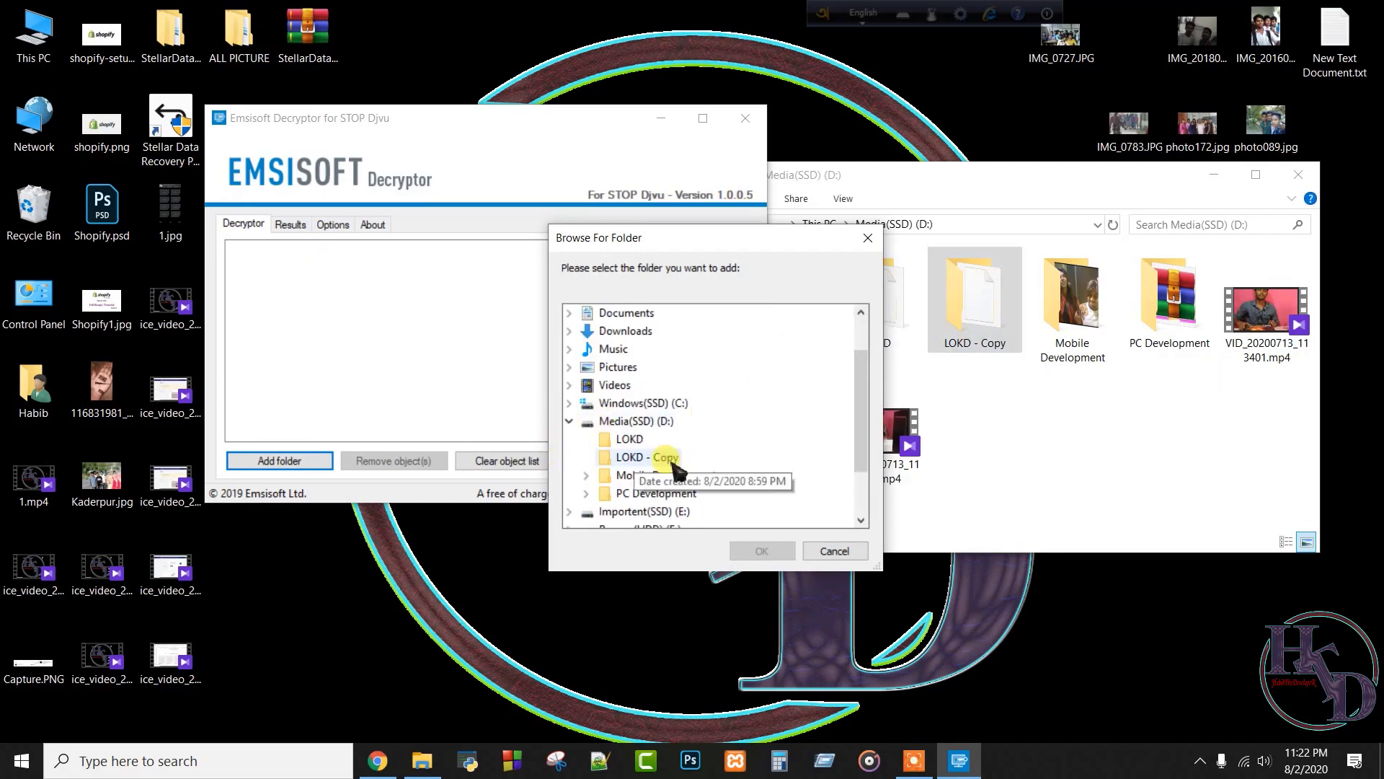
Open the LOKD folder on drive D: in File Explorer, refresh it and check the encrypted file inside
{"action": "left_click_drag", "start_coordinate": [901, 175], "coordinate": [1049, 192]}
{"action": "left_click", "coordinate": [1081, 346]}
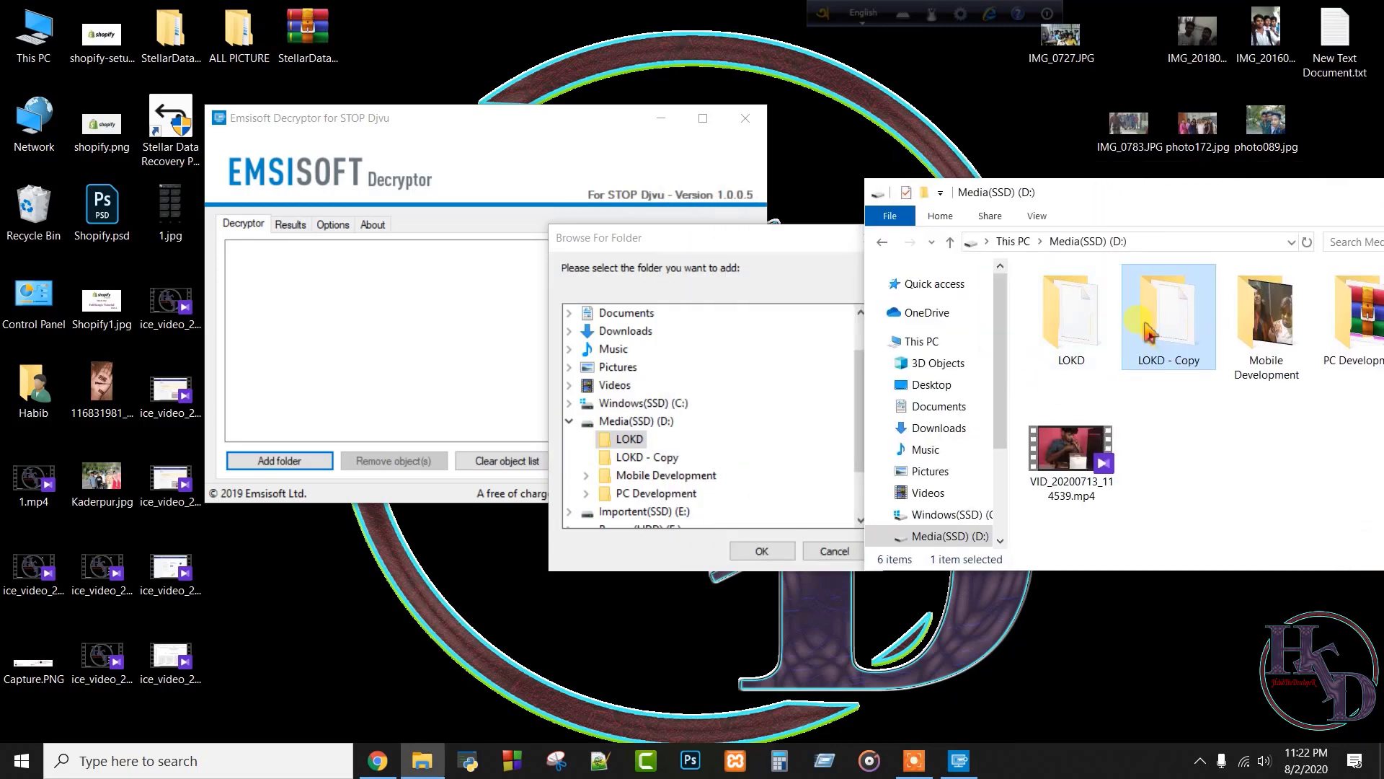
{"action": "double_click", "coordinate": [1035, 297]}
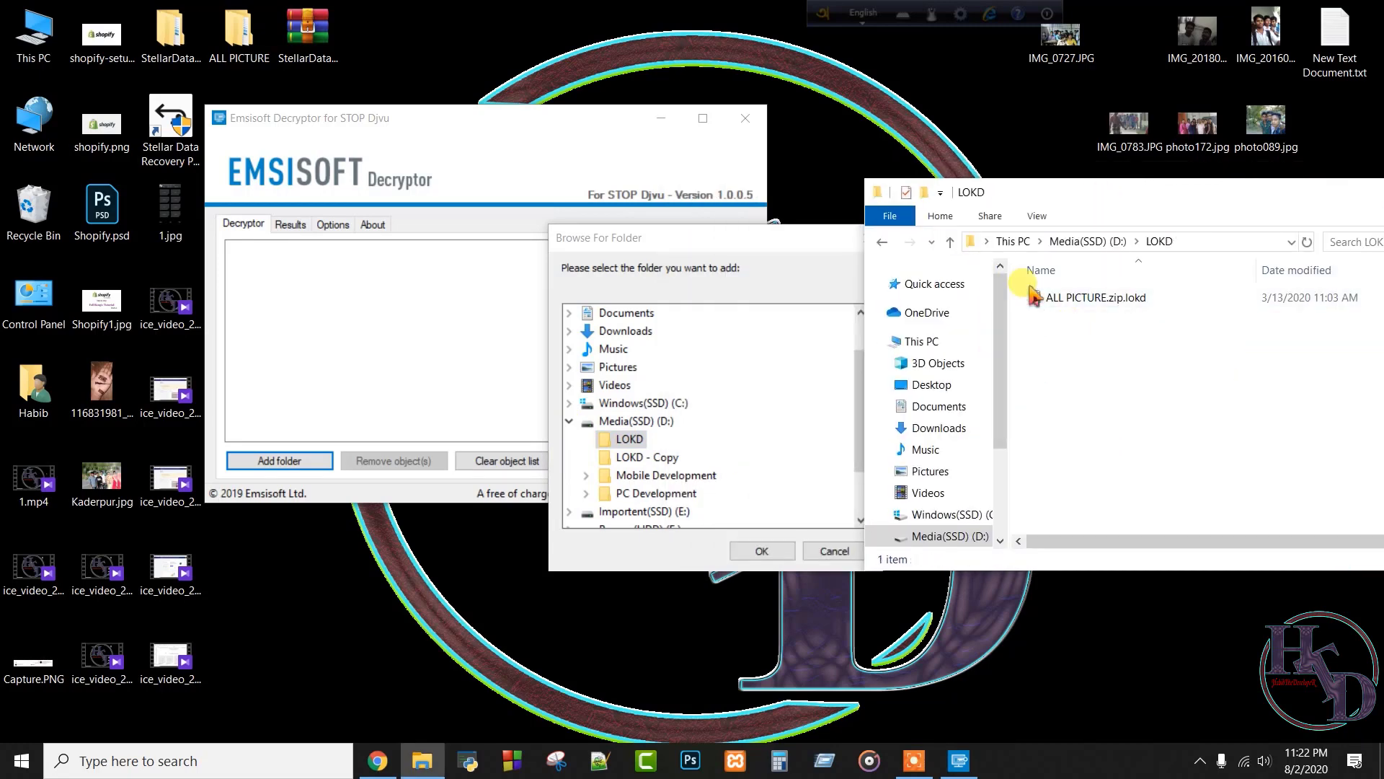
{"action": "left_click", "coordinate": [1054, 308]}
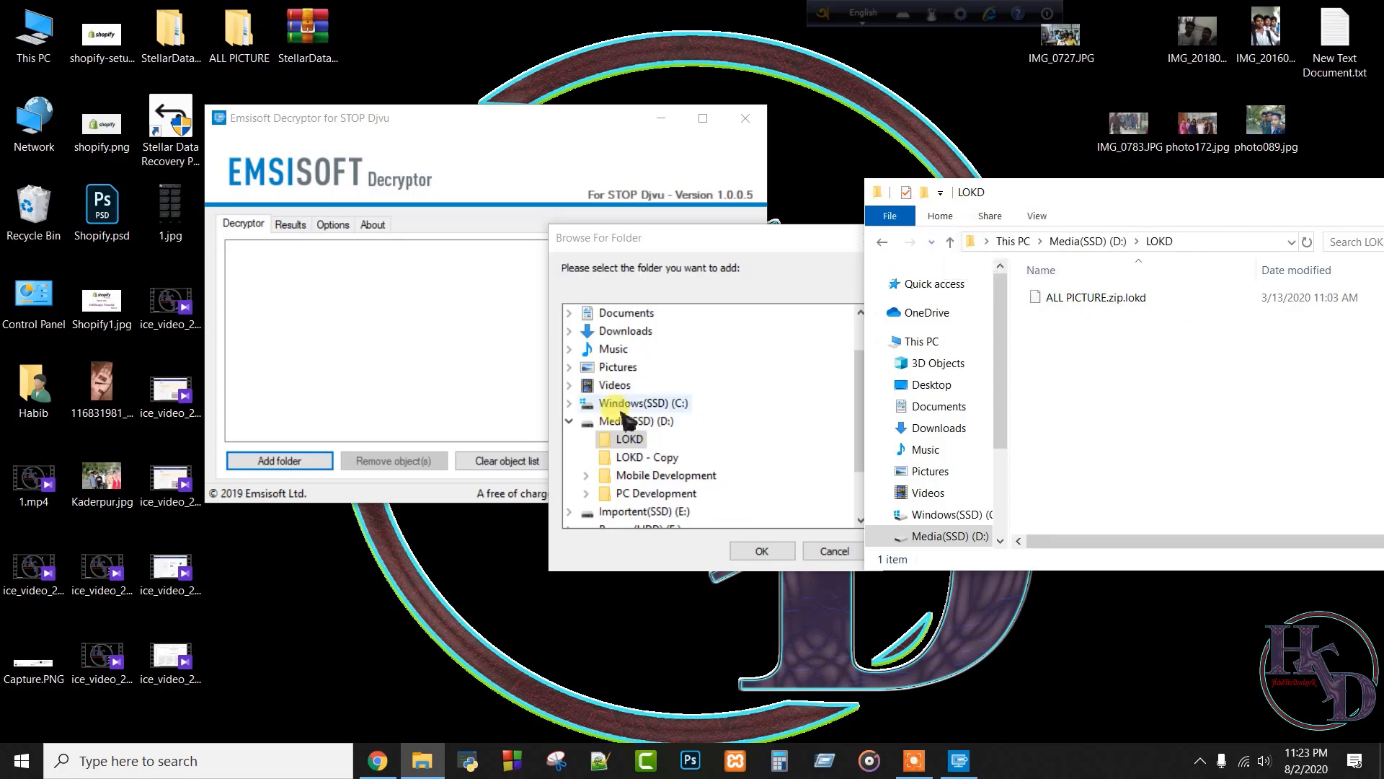
{"action": "right_click", "coordinate": [1122, 350]}
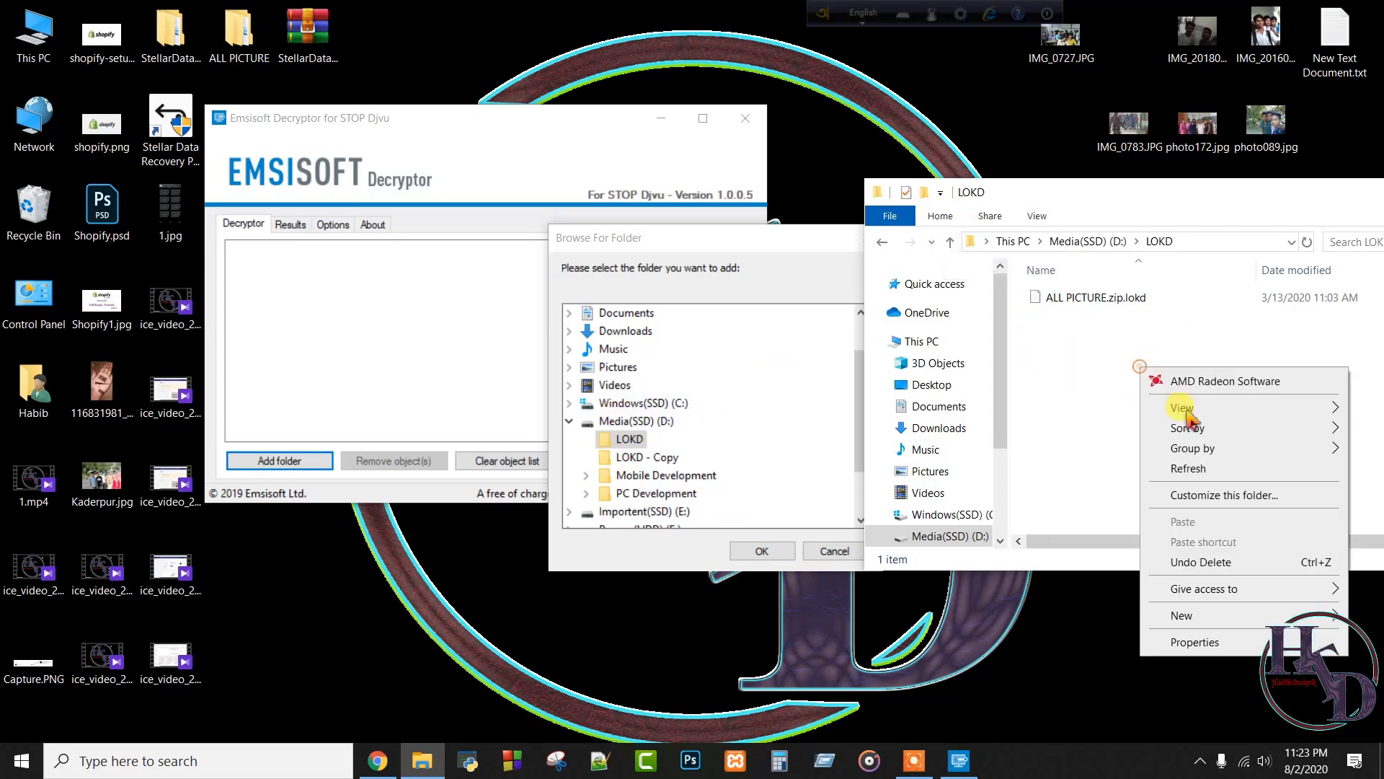
{"action": "left_click", "coordinate": [1179, 465]}
Add the D:\LOKD folder to the decryptor's object list and select its entry
{"action": "left_click", "coordinate": [717, 253]}
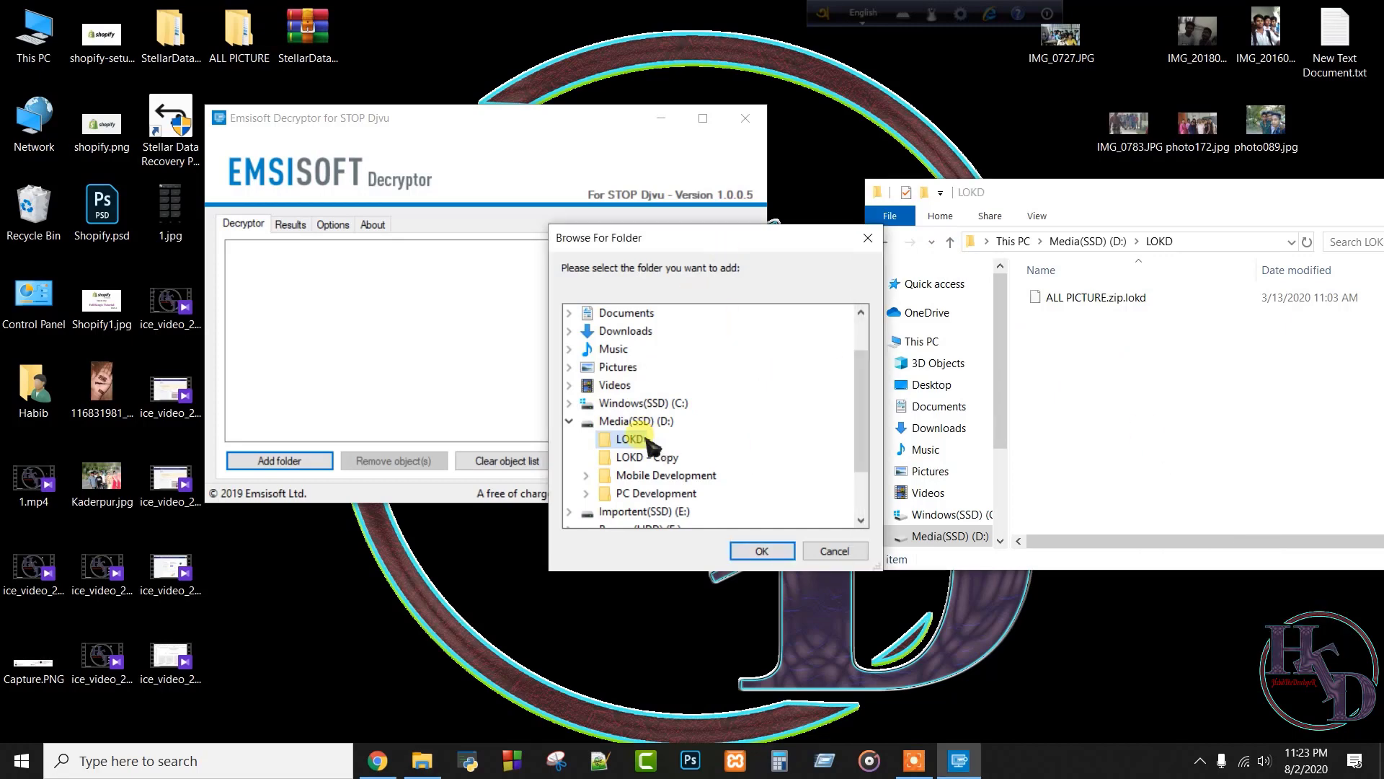
{"action": "left_click", "coordinate": [764, 551]}
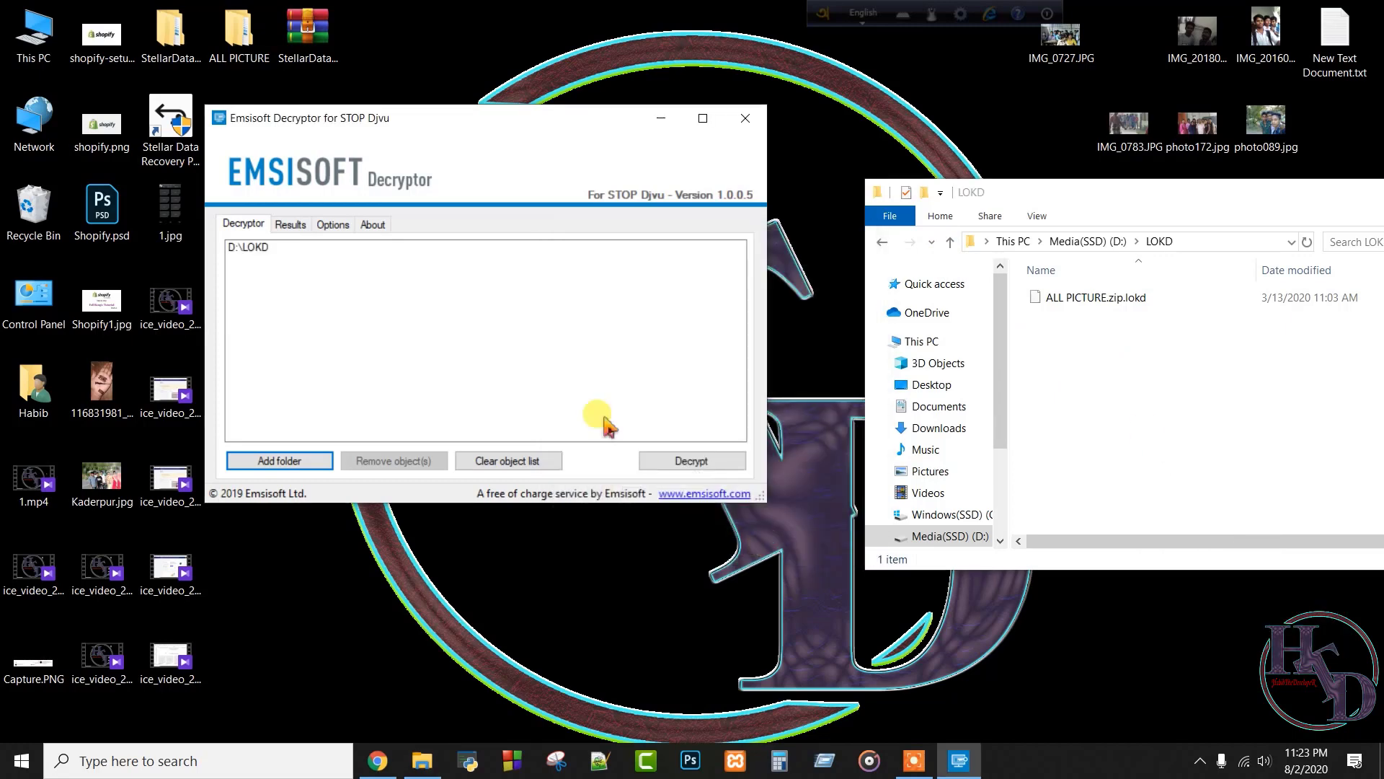
{"action": "left_click", "coordinate": [264, 248]}
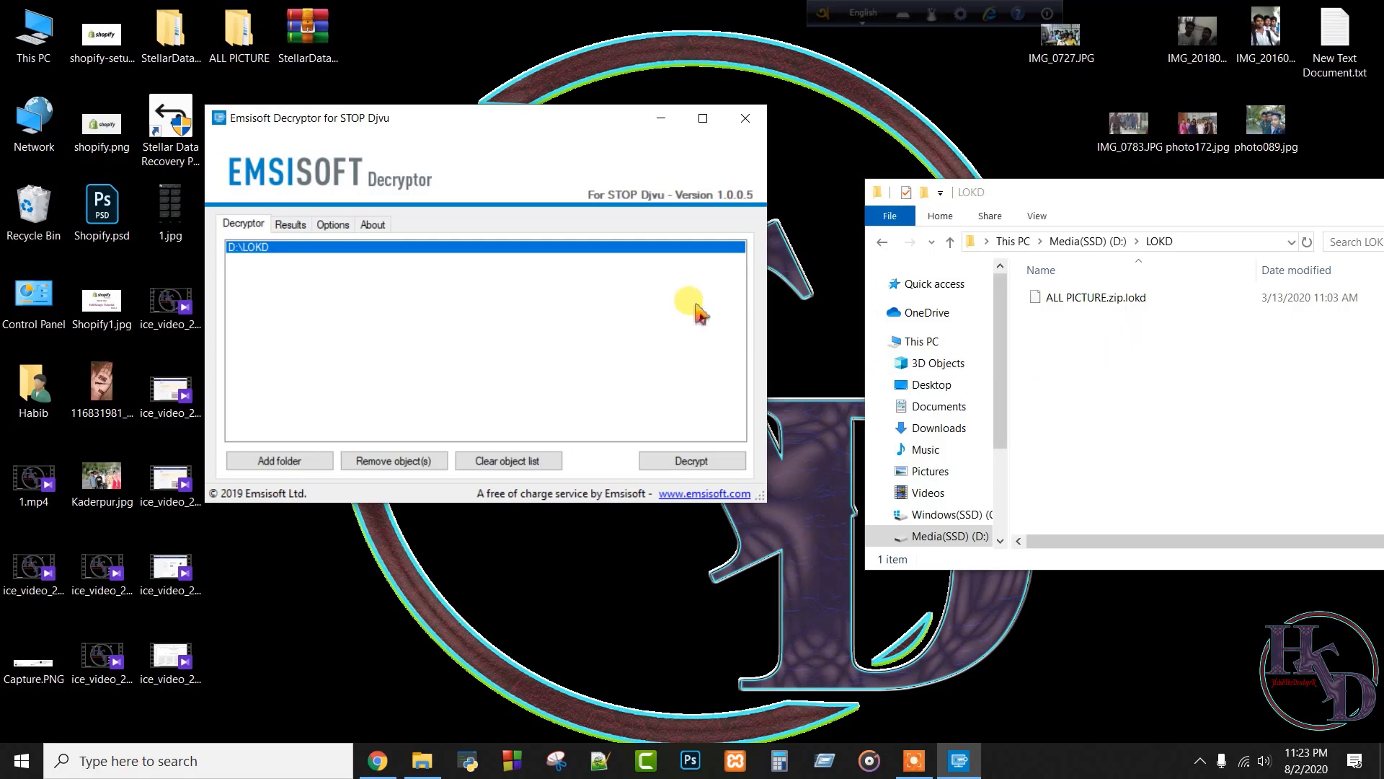
Place the LOKD folder window beside the decryptor and start decrypting D:\LOKD
{"action": "left_click", "coordinate": [1110, 186]}
{"action": "left_click_drag", "start_coordinate": [1120, 189], "coordinate": [1043, 116]}
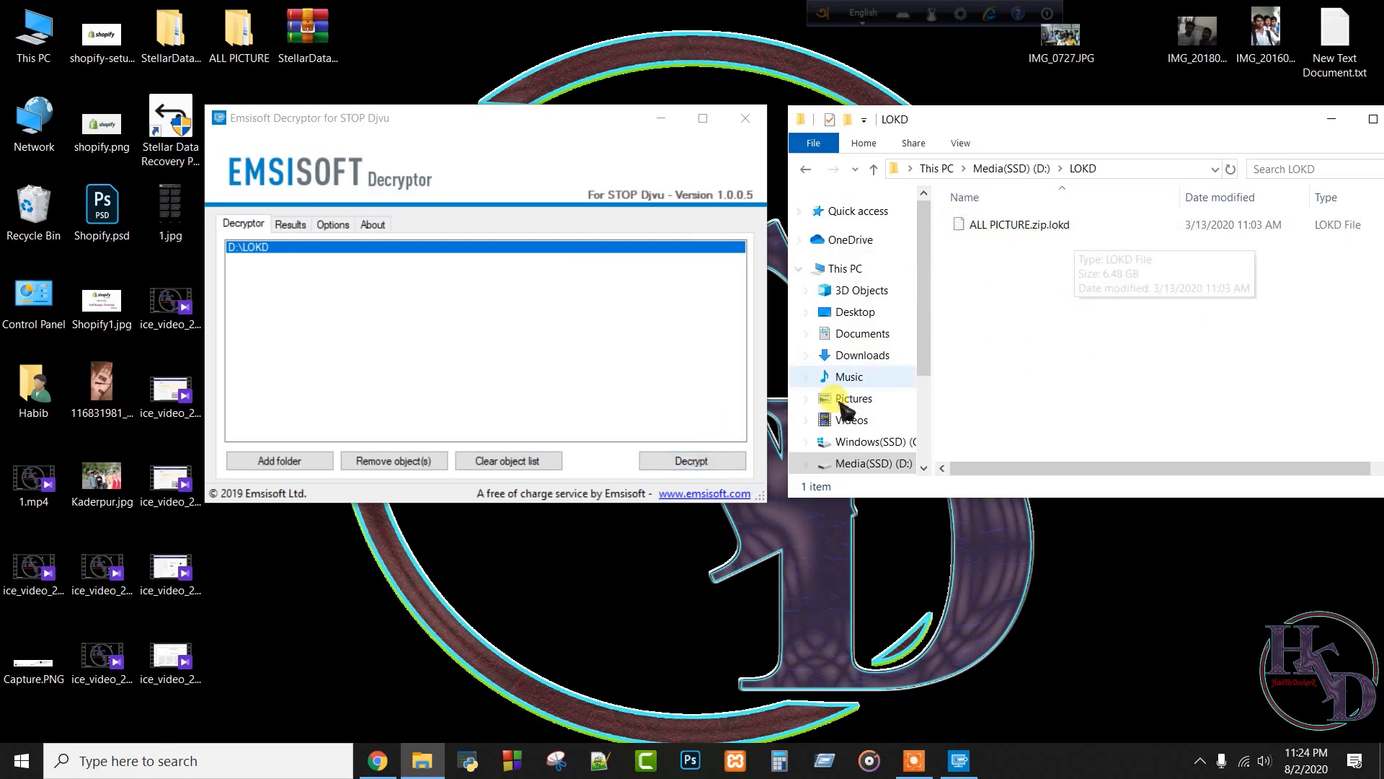
{"action": "left_click", "coordinate": [689, 462]}
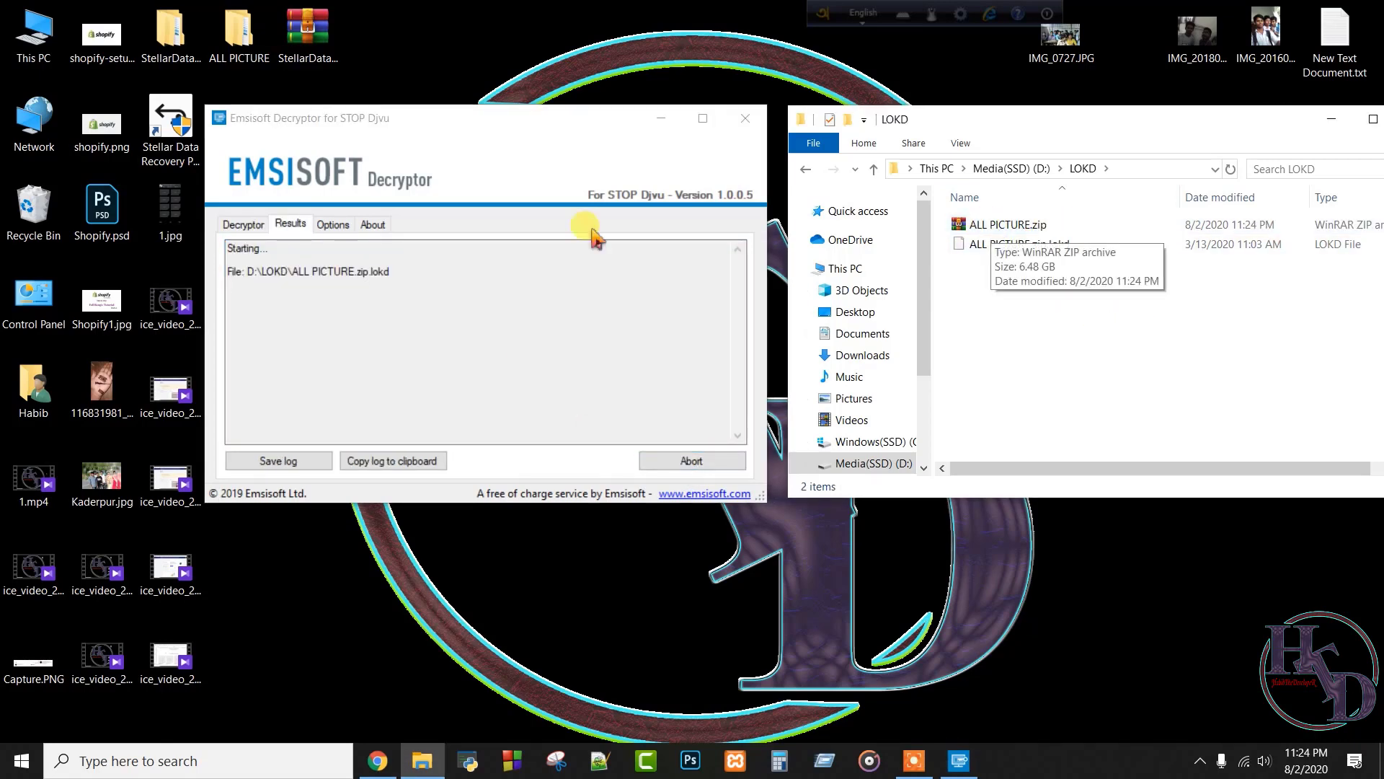
Try to copy ALL PICTURE.zip from the LOKD folder and paste it onto the desktop
{"action": "right_click", "coordinate": [1081, 225]}
{"action": "left_click", "coordinate": [1087, 552]}
{"action": "left_click", "coordinate": [995, 544]}
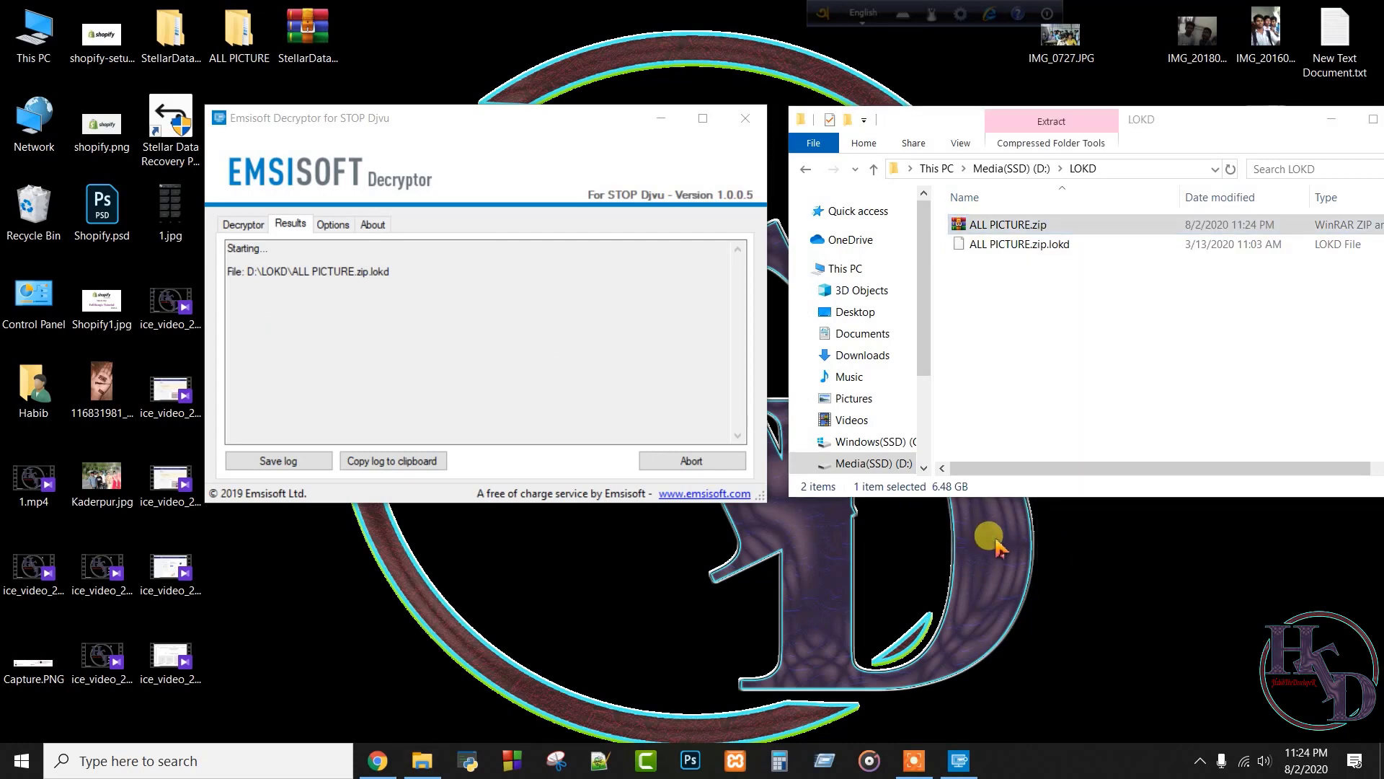
{"action": "right_click", "coordinate": [999, 535]}
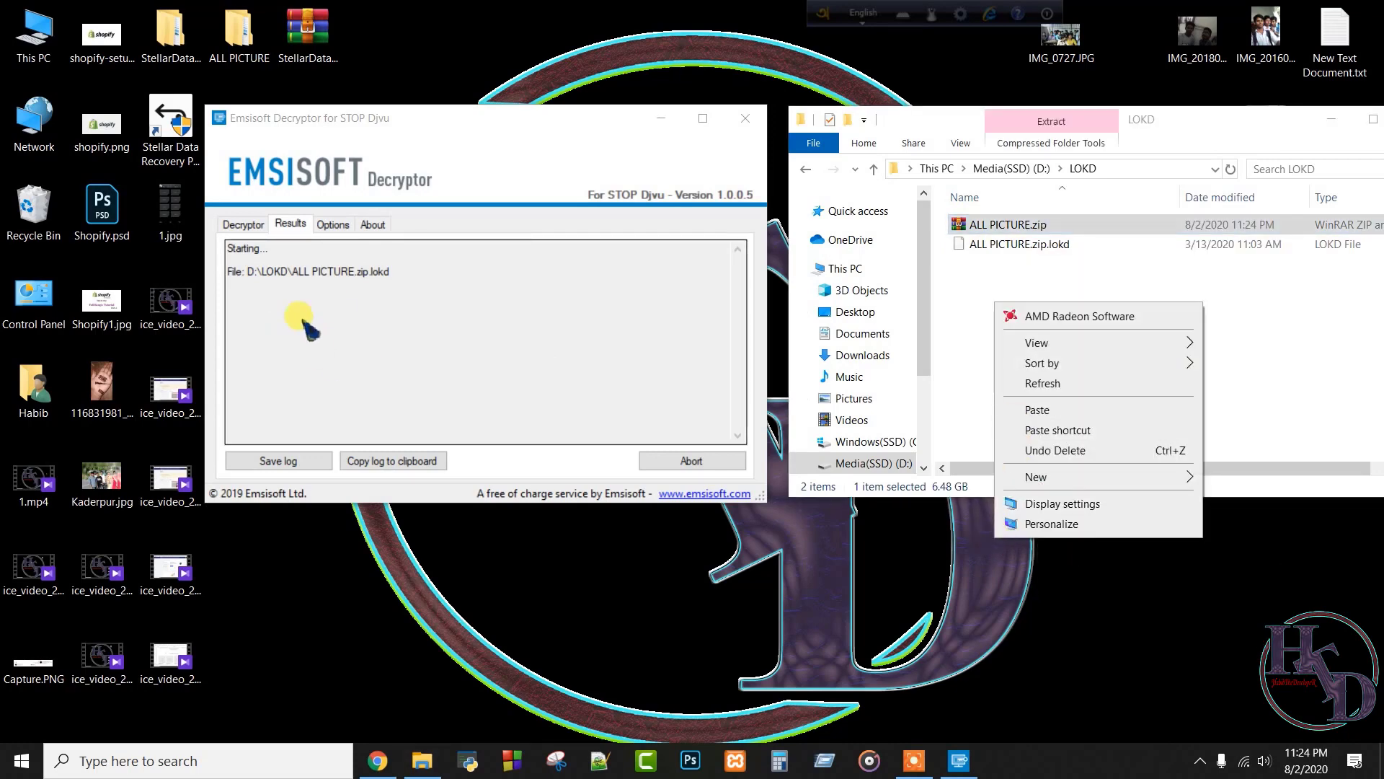
{"action": "left_click", "coordinate": [1045, 411]}
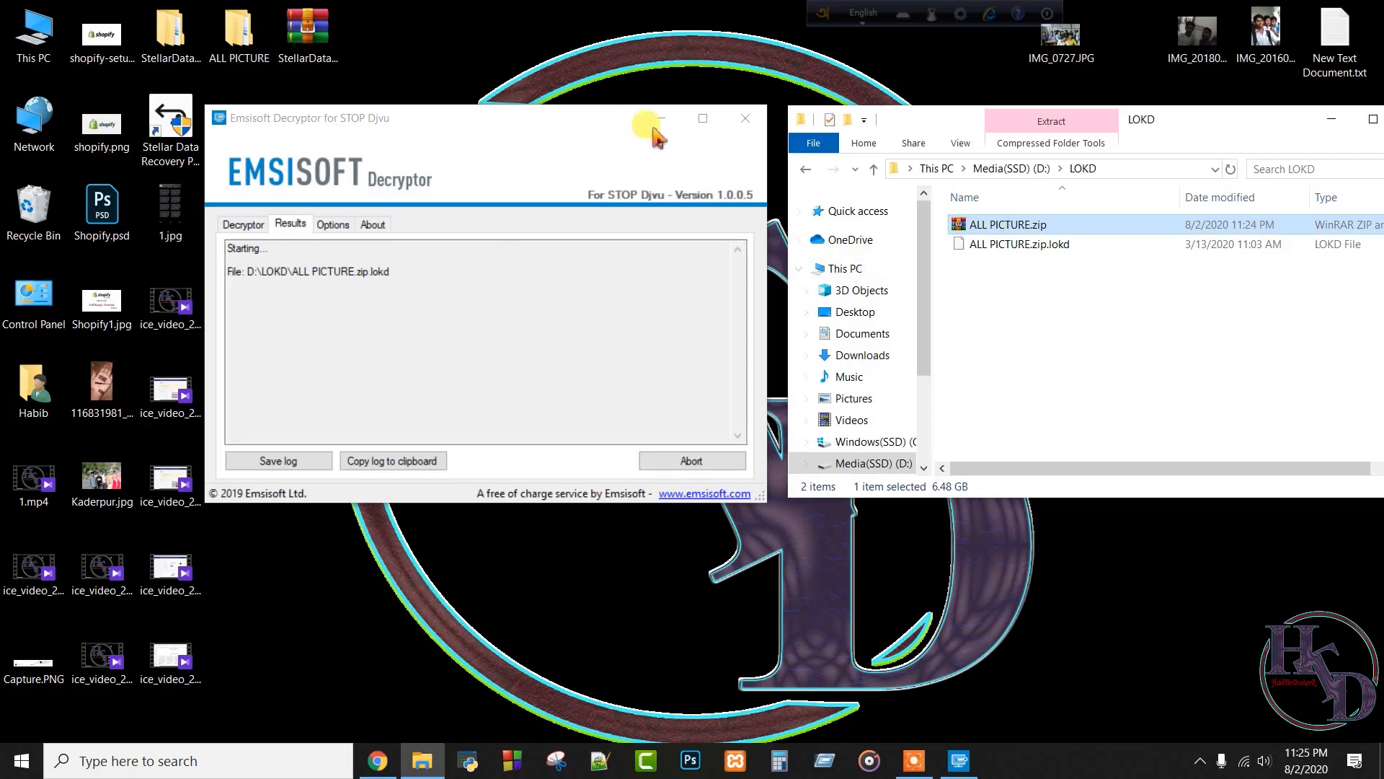
Close the decryptor and copy the decrypted ALL PICTURE.zip from the LOKD folder to the desktop
{"action": "left_click", "coordinate": [746, 117]}
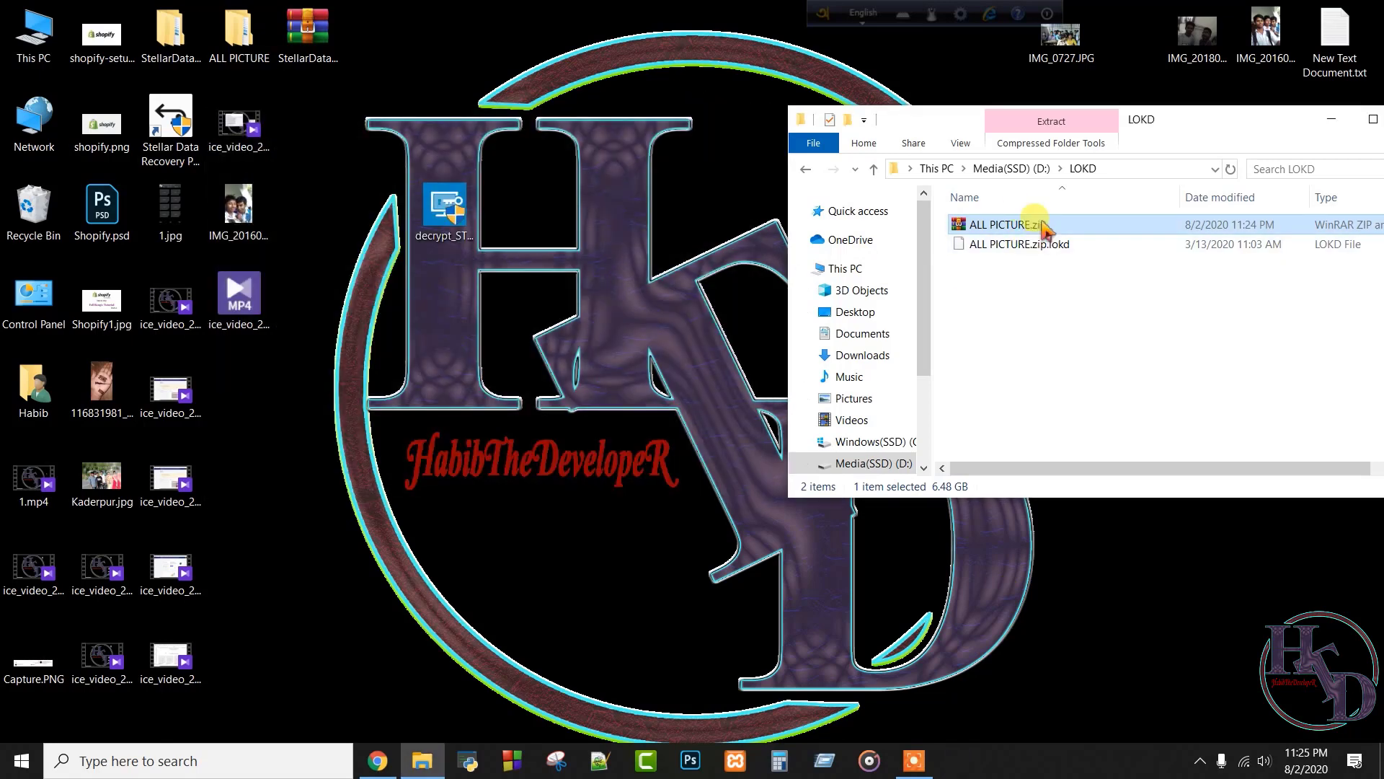
{"action": "left_click_drag", "start_coordinate": [1072, 229], "coordinate": [677, 315]}
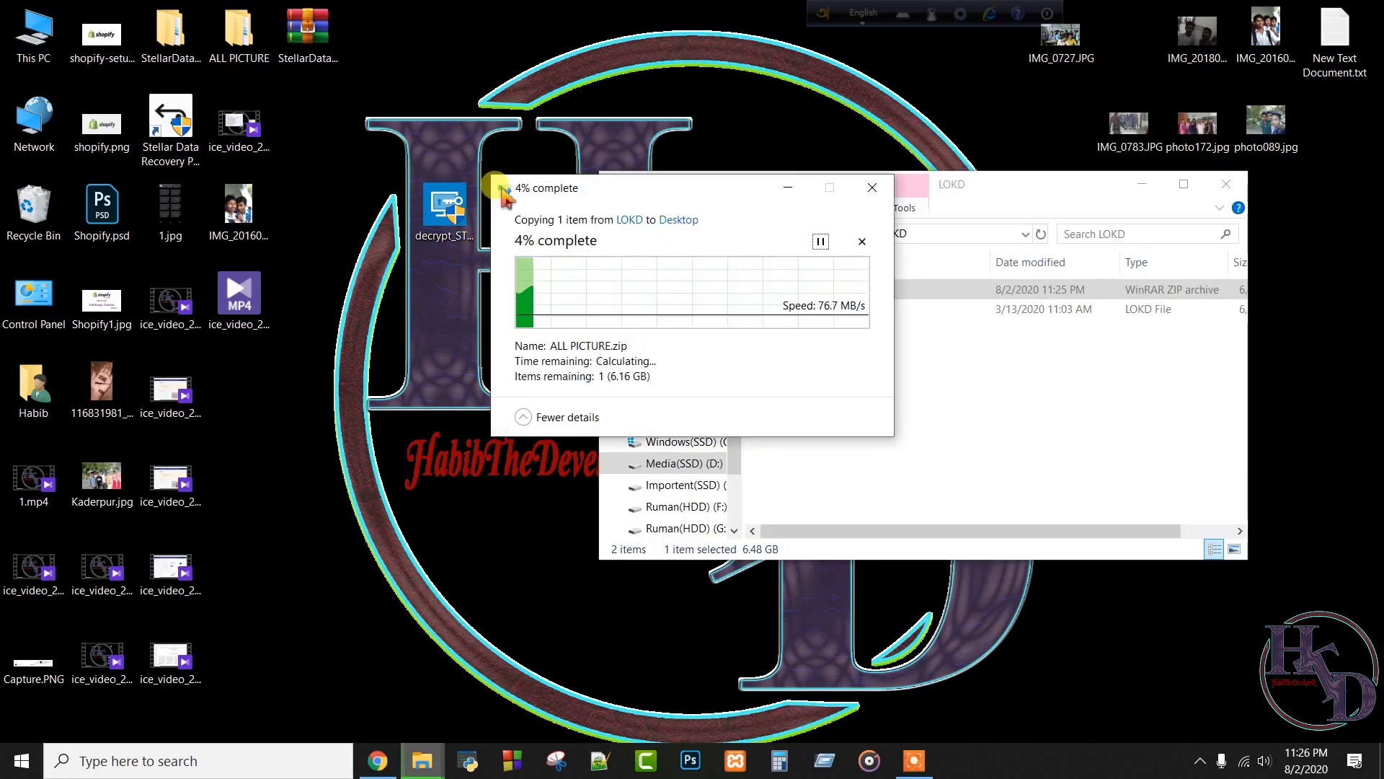
Move the copy progress window clear of the decryptor and retry the interrupted PDF item from D:\LOKD - Copy
{"action": "left_click_drag", "start_coordinate": [695, 191], "coordinate": [499, 310]}
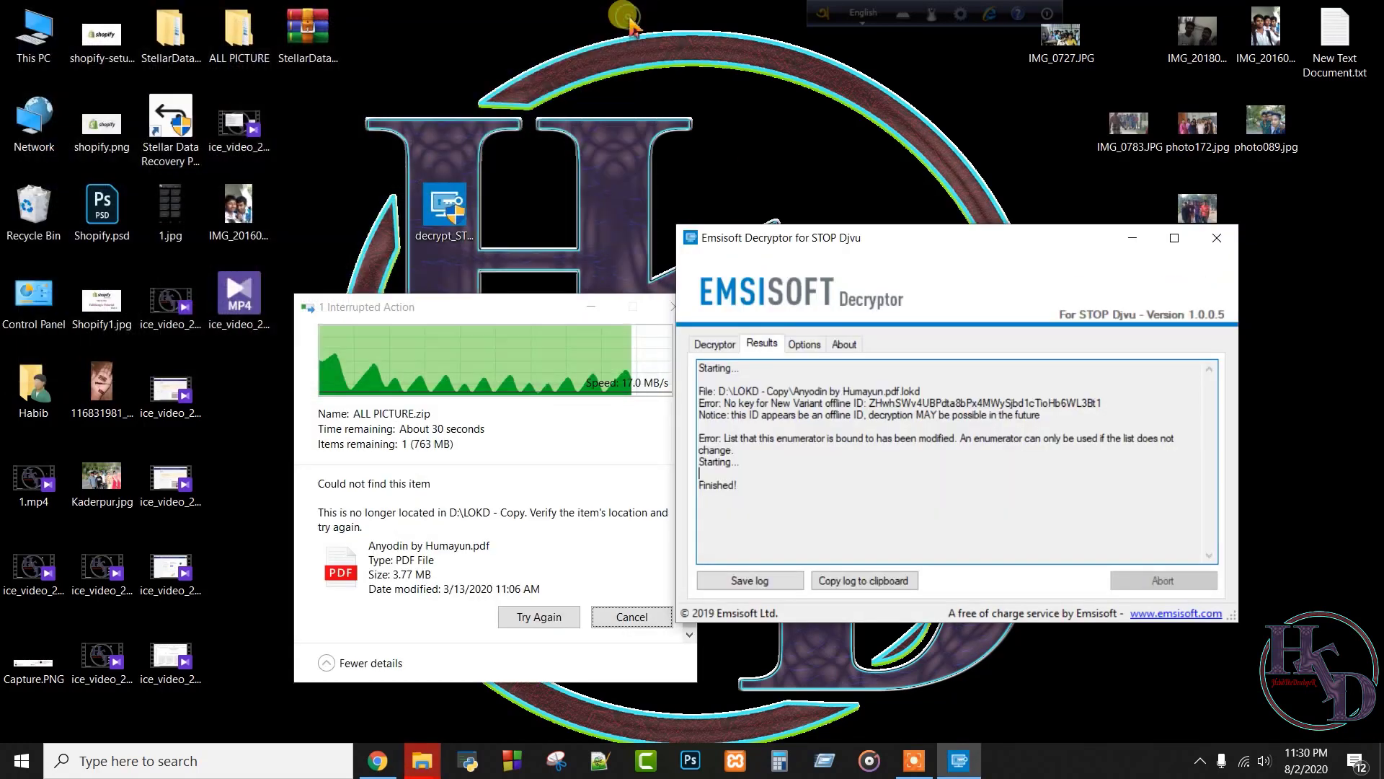
{"action": "left_click_drag", "start_coordinate": [554, 301], "coordinate": [438, 301]}
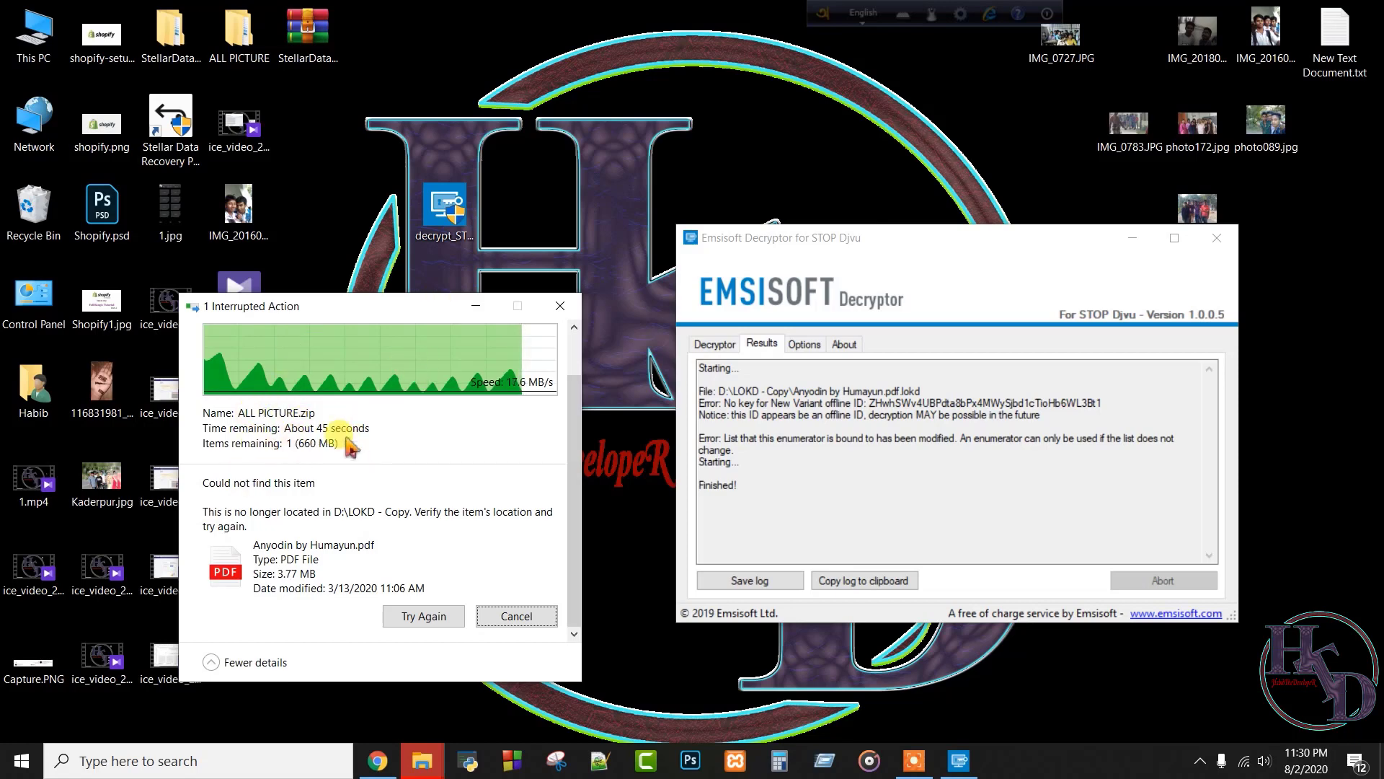
{"action": "left_click", "coordinate": [412, 615]}
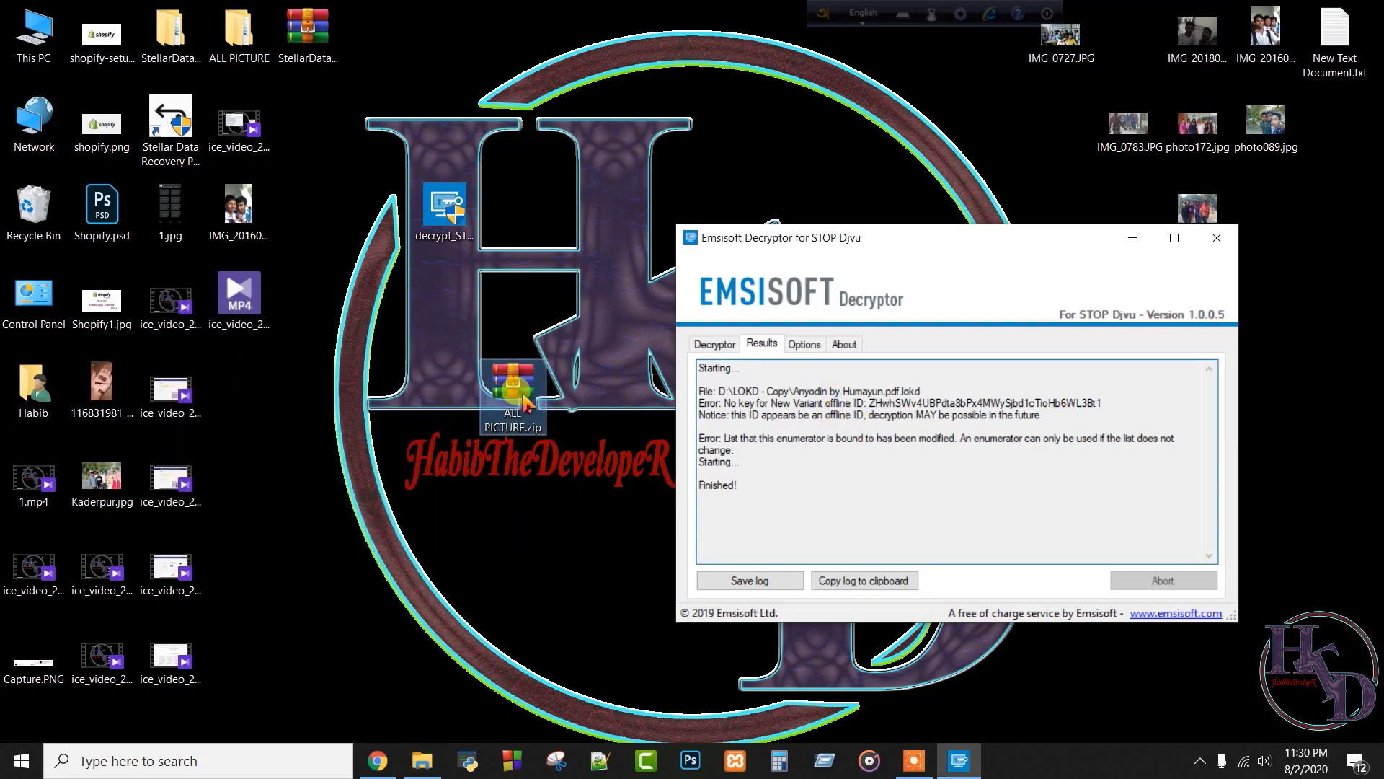
Reposition ALL PICTURE.zip in the empty upper-middle area of the desktop and refresh the desktop
{"action": "left_click_drag", "start_coordinate": [526, 389], "coordinate": [703, 130]}
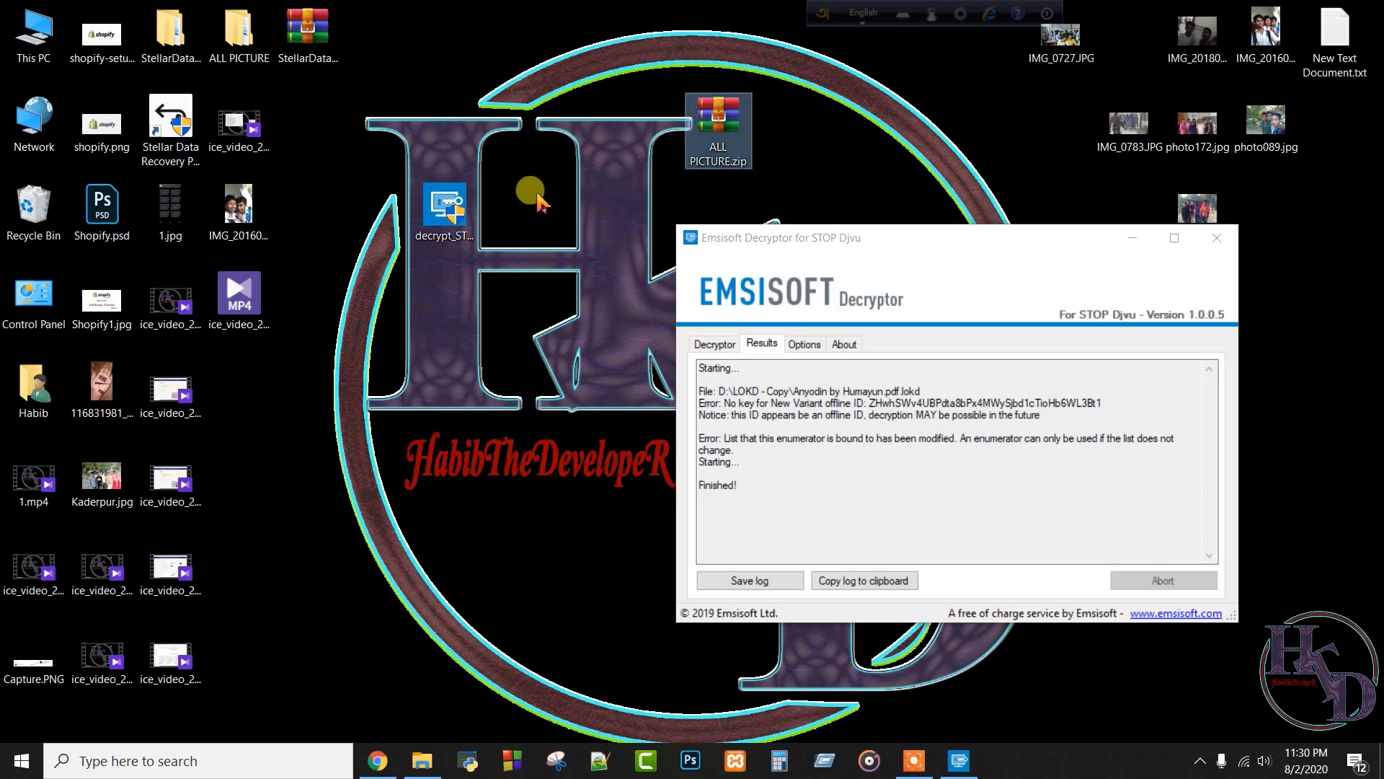
{"action": "right_click", "coordinate": [537, 193]}
{"action": "left_click", "coordinate": [582, 277]}
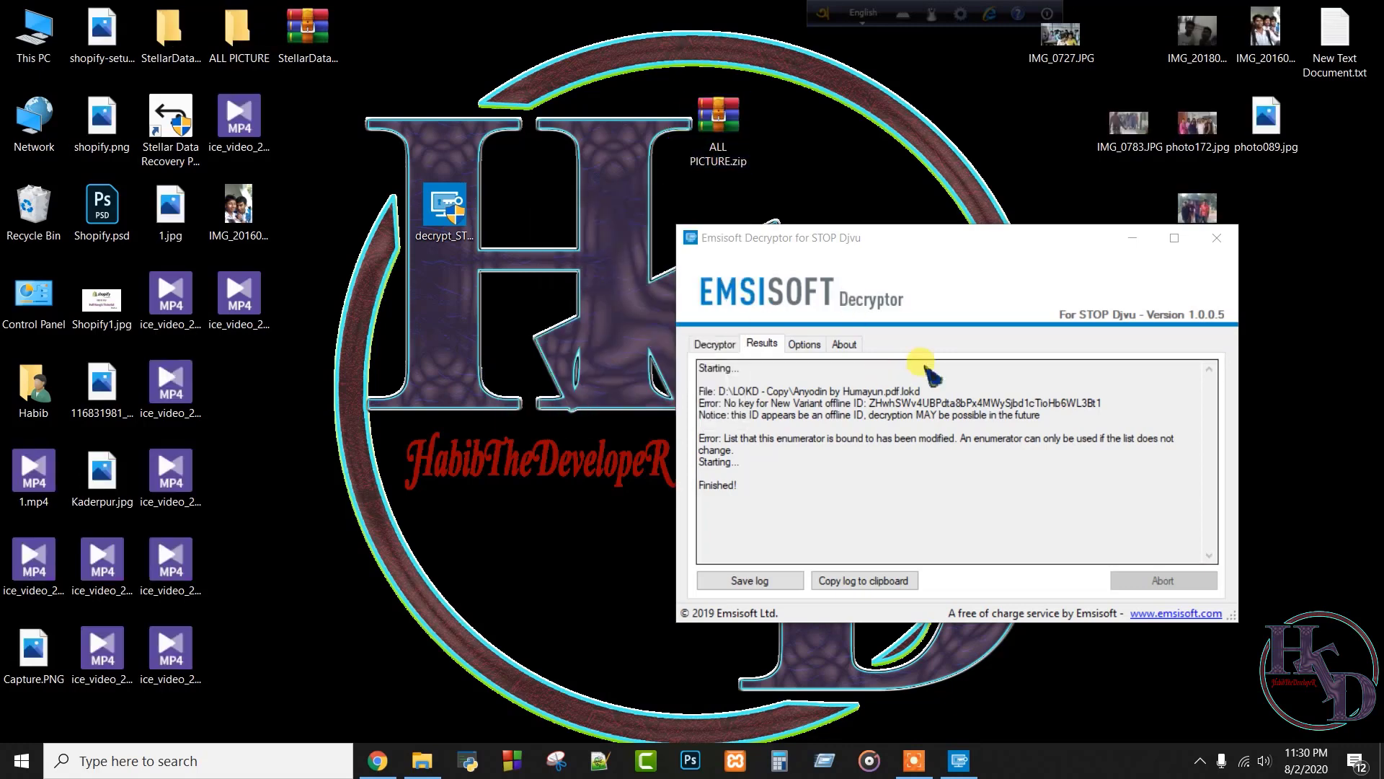
Close the decryptor and extract ALL PICTURE.zip on the desktop into its own ALL PICTURE folder with WinRAR
{"action": "left_click", "coordinate": [1217, 238]}
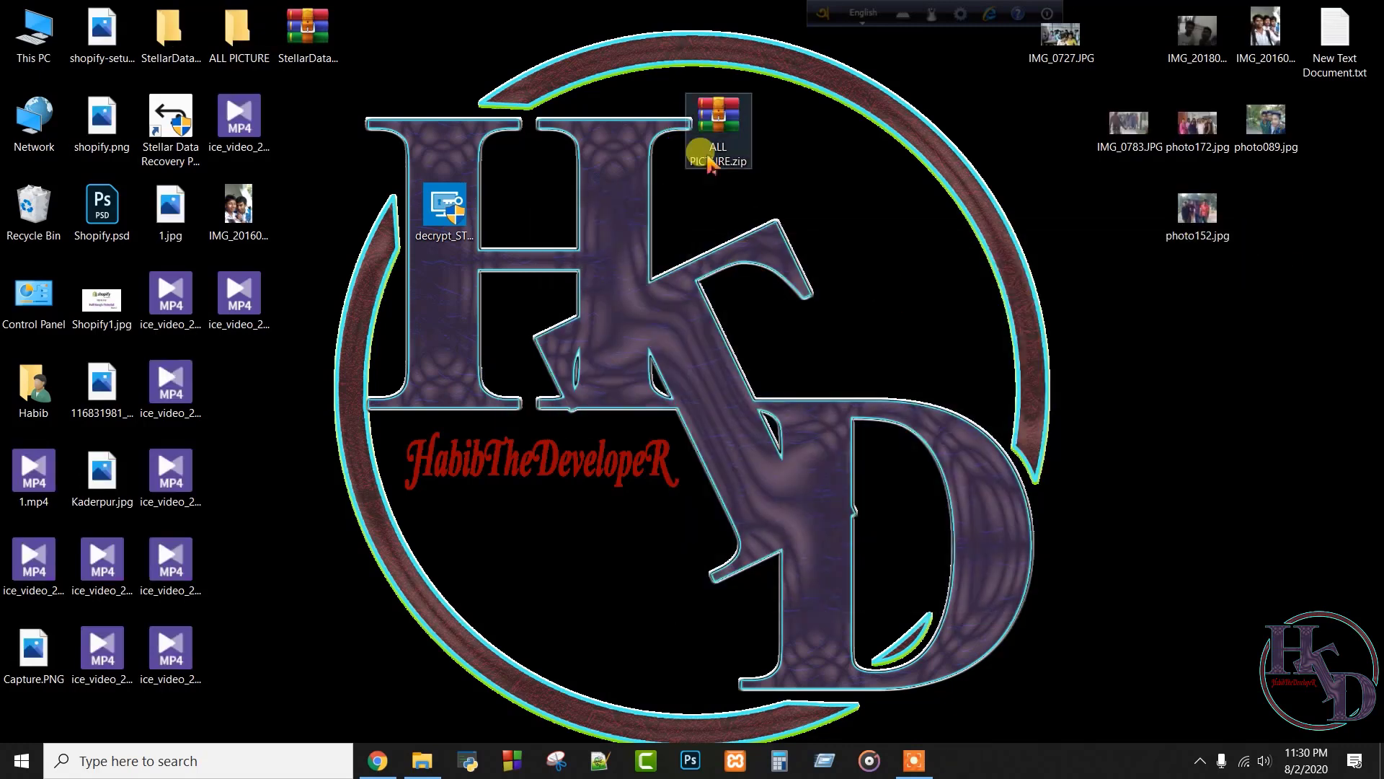
{"action": "right_click", "coordinate": [701, 136]}
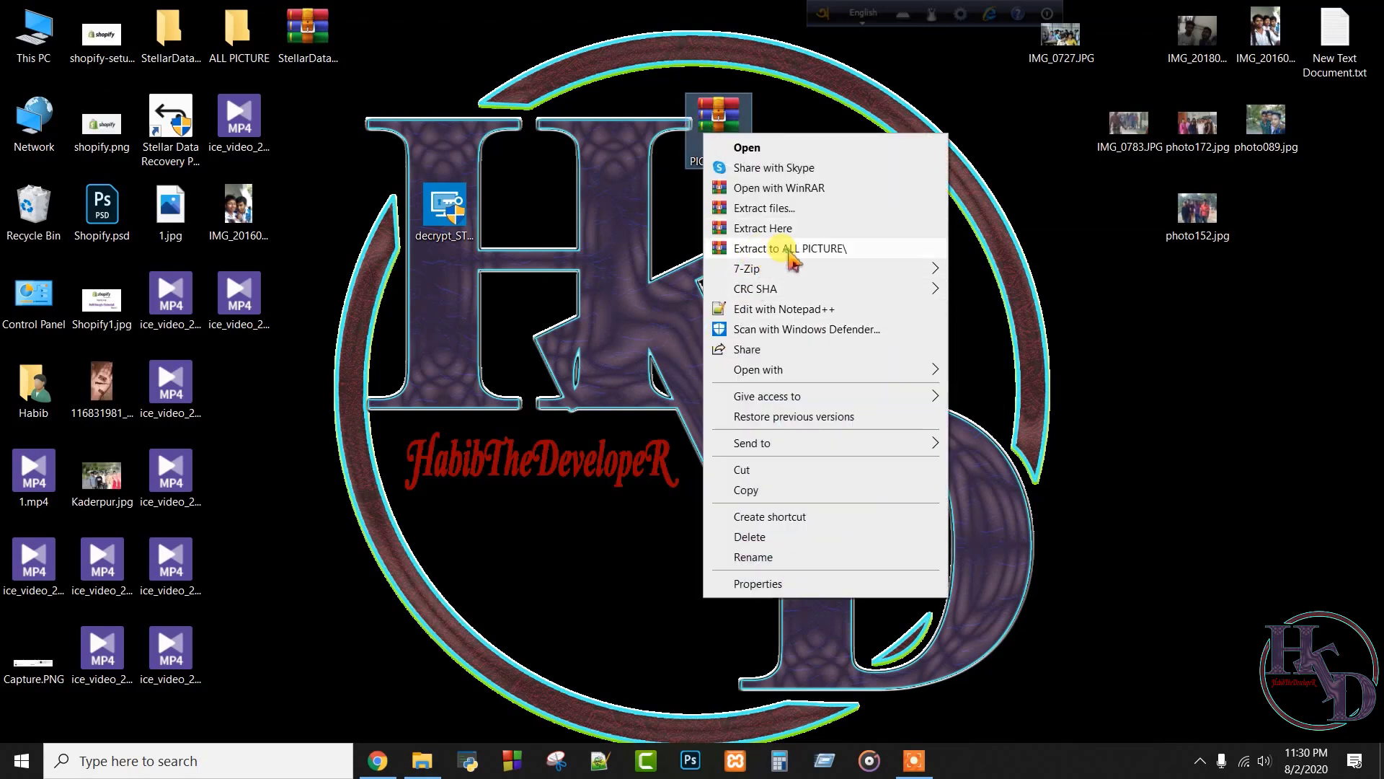
{"action": "left_click", "coordinate": [791, 249]}
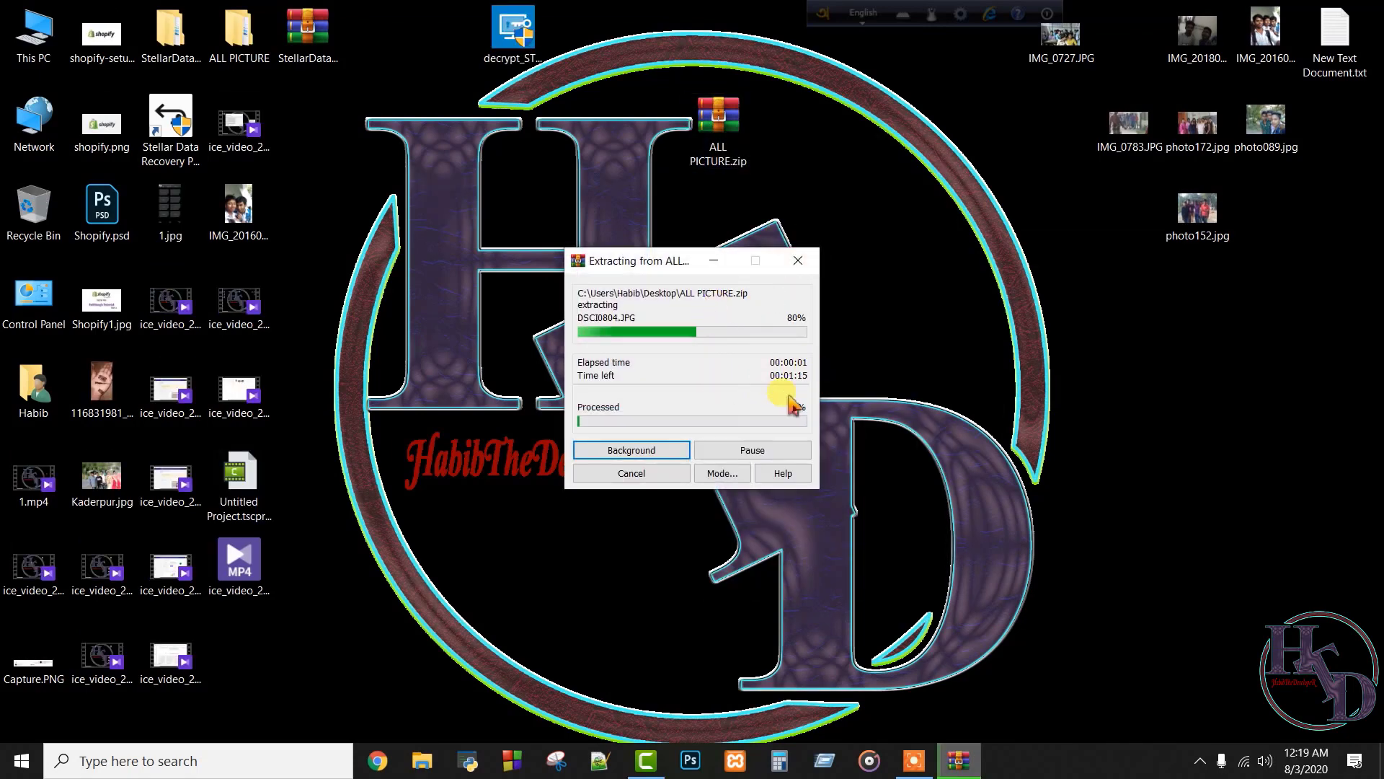